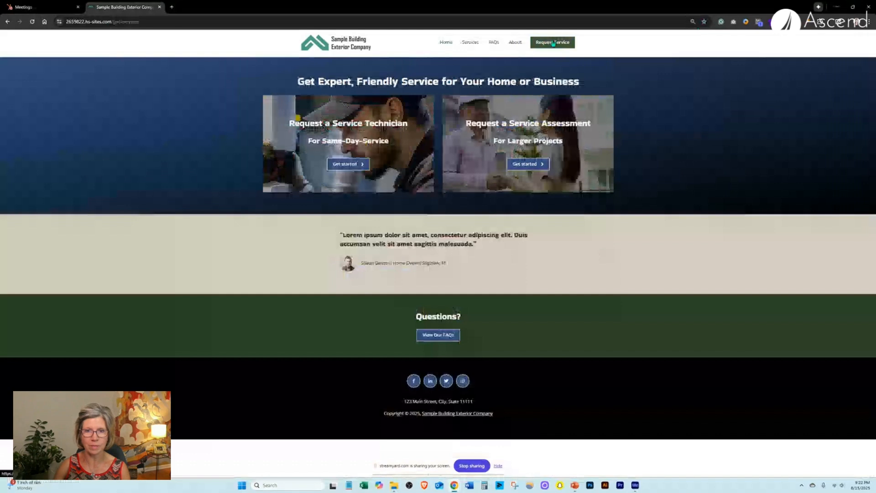
Open the service assessment booking page from the Request a Service Assessment card's Get started button.
click(527, 164)
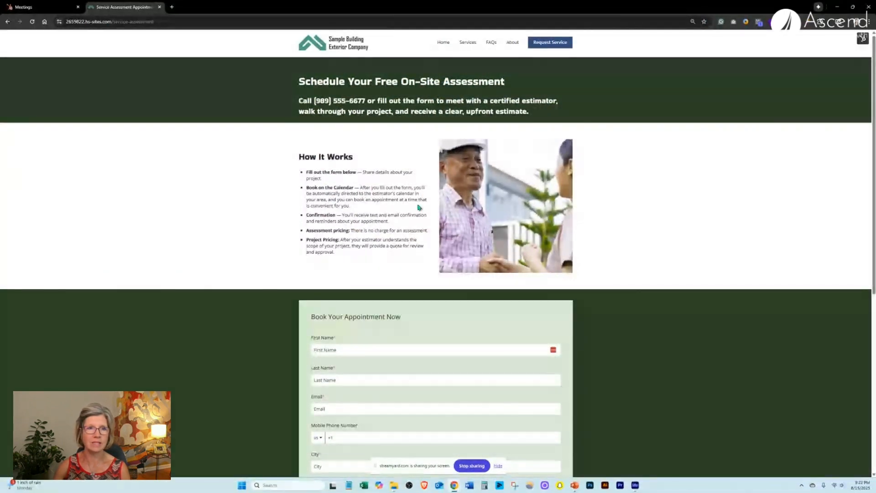
Enter the contact's first and last name, paste their e-mail address, and fill the city.
click(377, 350)
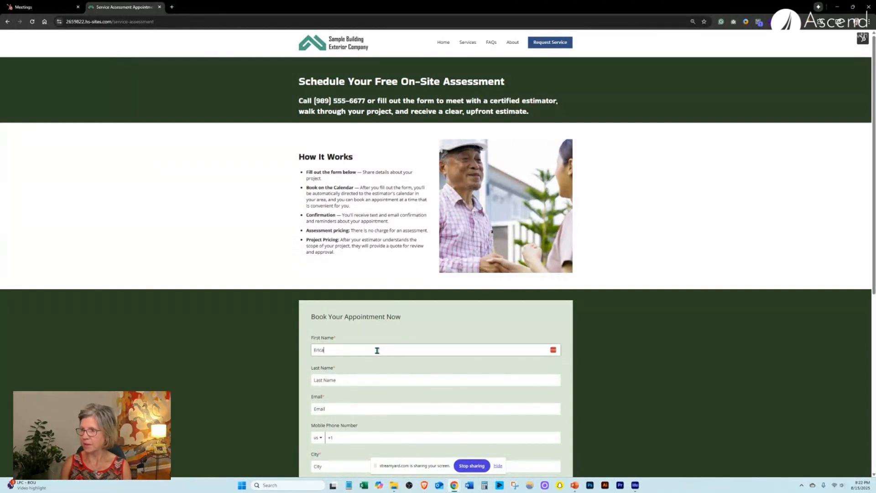
key(Tab)
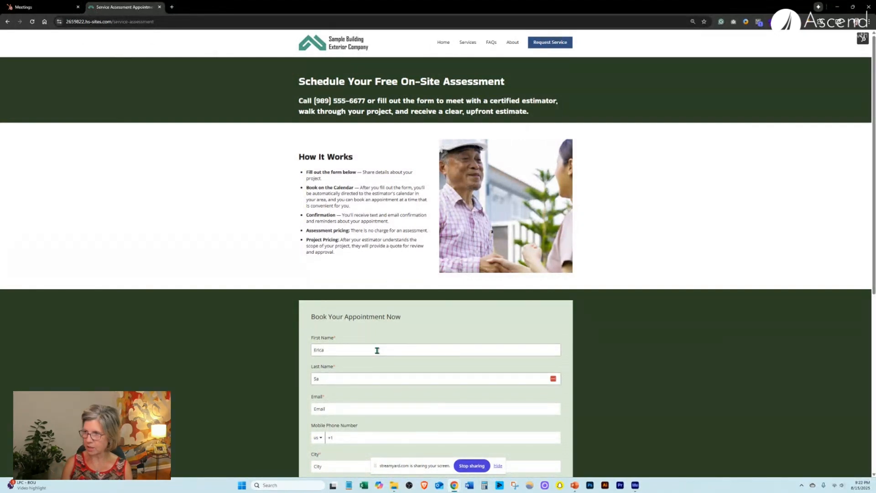
click(354, 407)
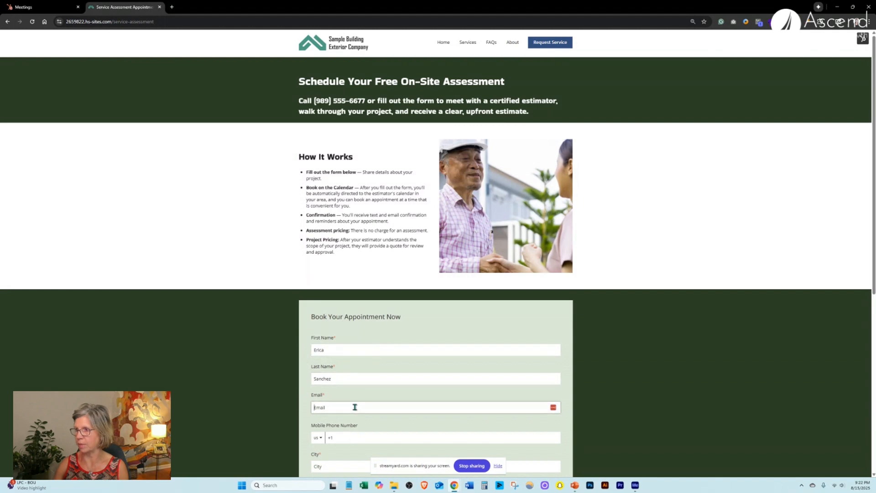
right_click(354, 406)
click(378, 315)
scroll(400, 365, down, 3)
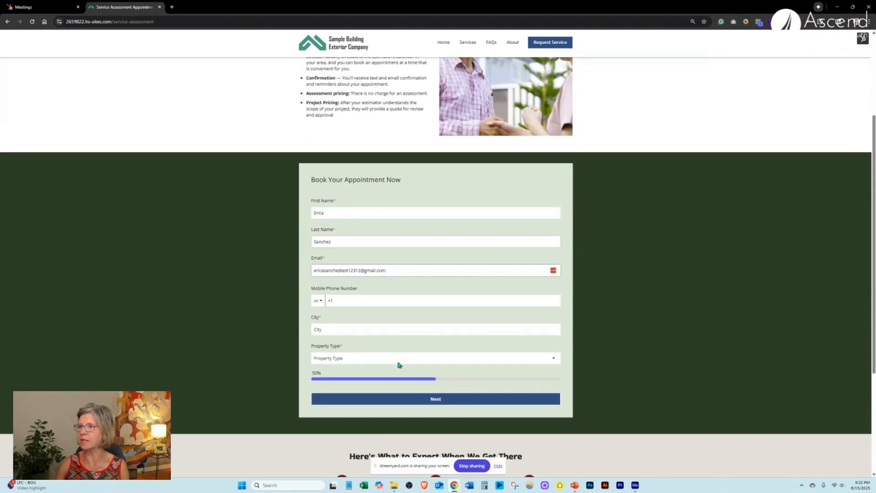
click(373, 326)
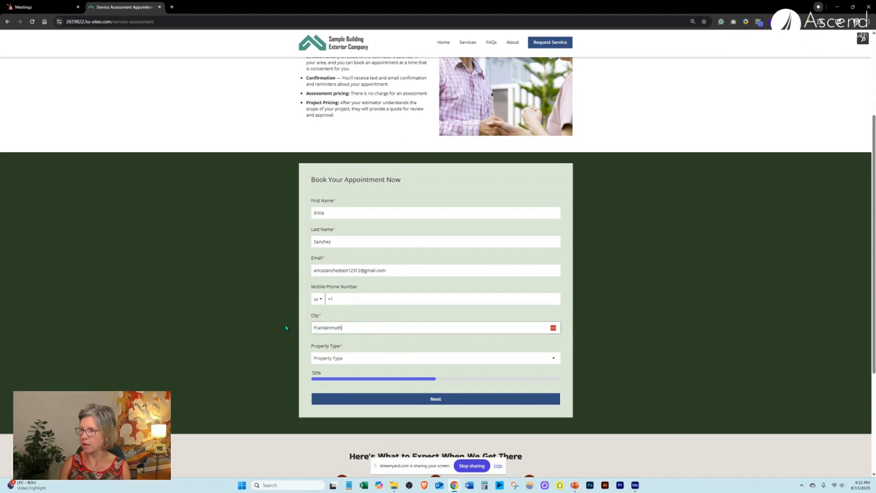
Choose Single Family Home as the property type and continue to the next form page.
click(342, 359)
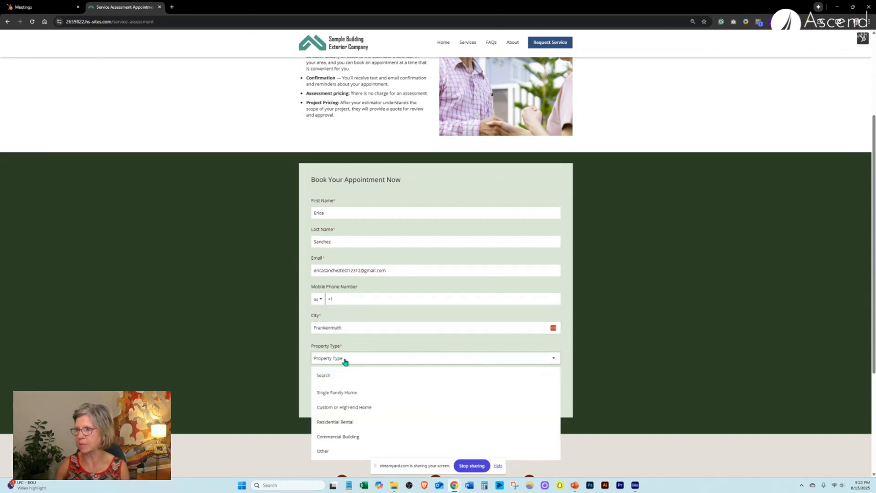
click(343, 392)
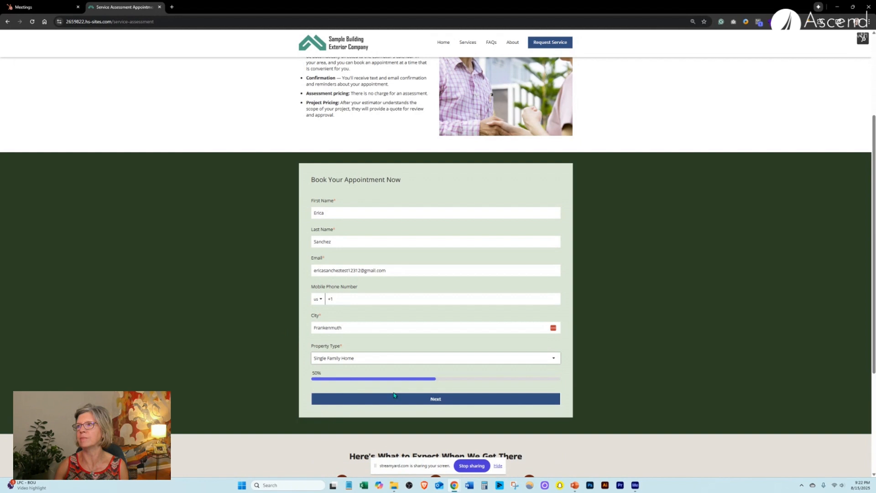
click(420, 400)
Request a Roof assessment: Asphalt, 2,501-3,500 sq ft, replaced 10+ years ago, Age-Wear and Tear concern.
click(314, 213)
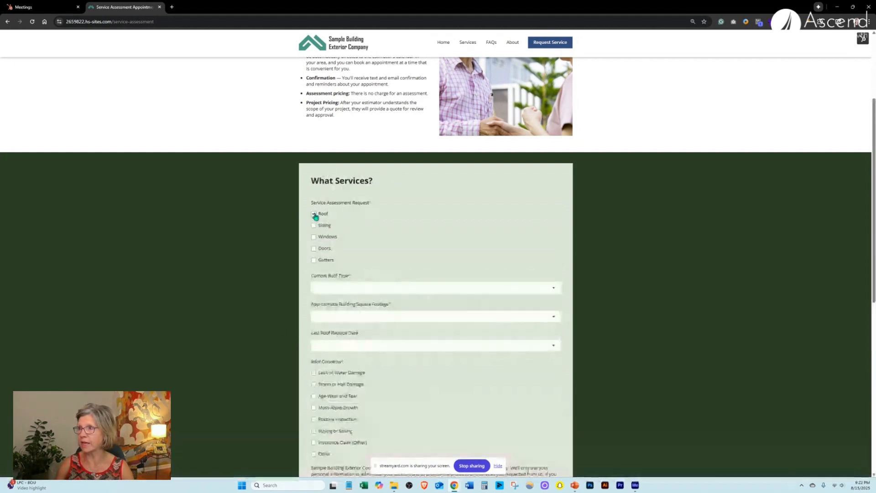
click(325, 286)
click(341, 323)
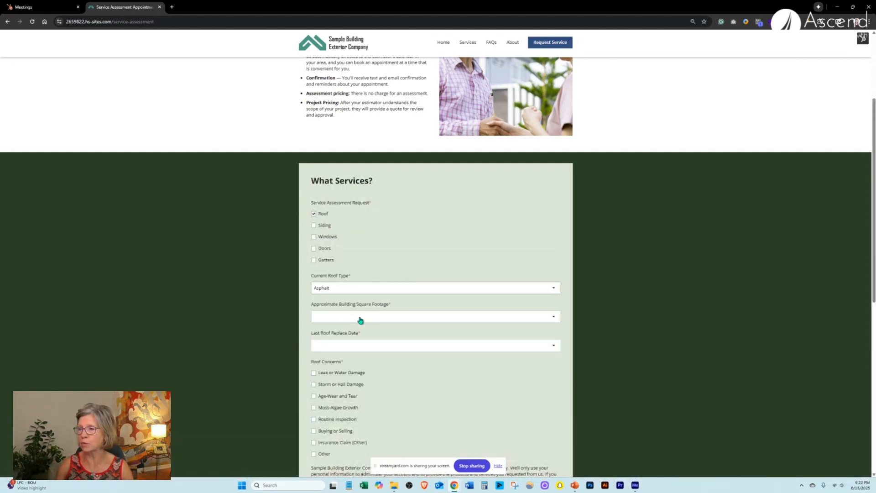
click(360, 319)
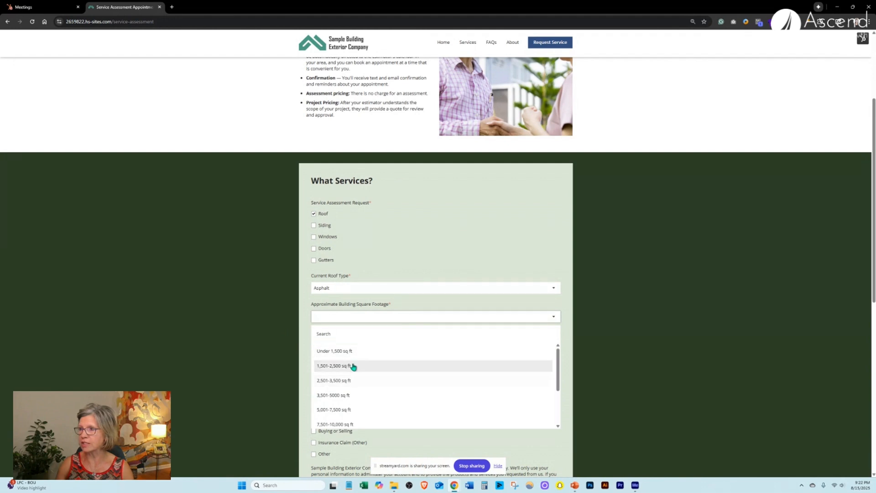
click(355, 380)
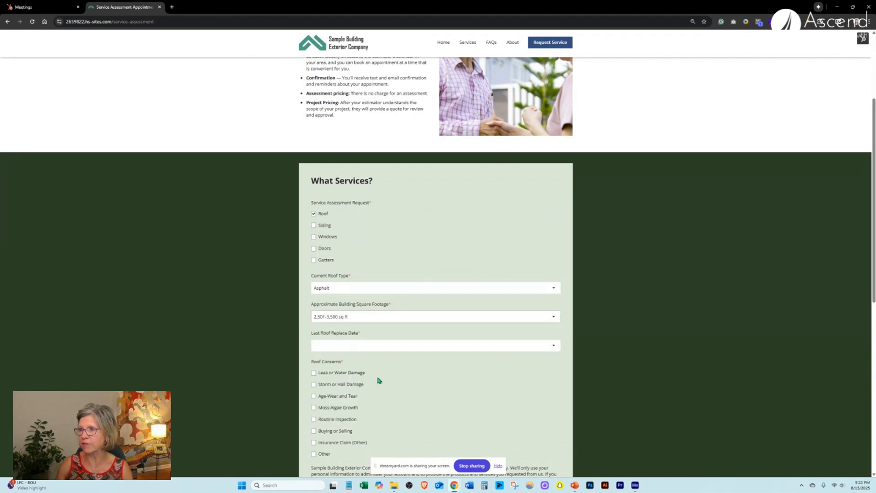
click(383, 348)
click(340, 424)
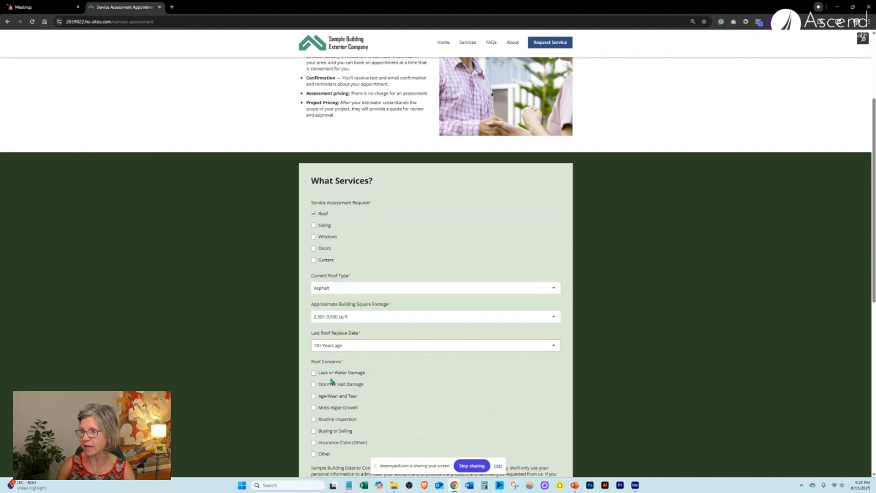
click(328, 395)
Agree to email and text communications and submit the form with Schedule Appointment.
scroll(441, 385, down, 2)
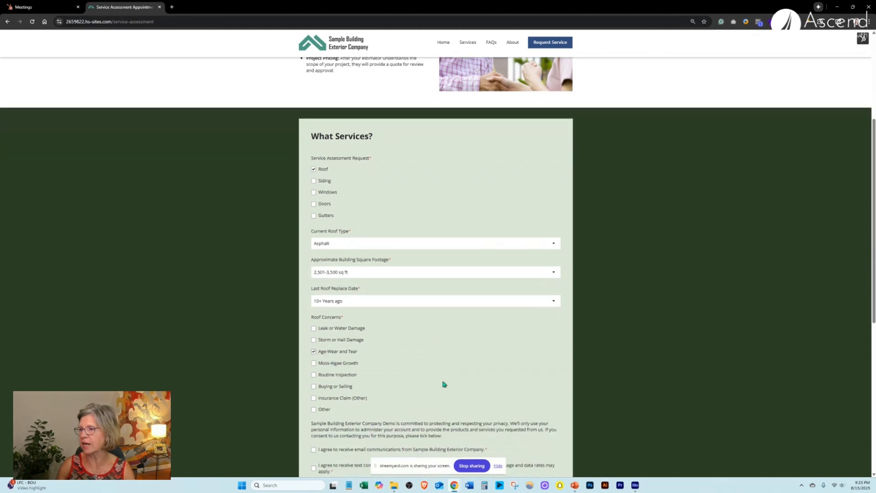
click(497, 466)
scroll(431, 374, down, 3)
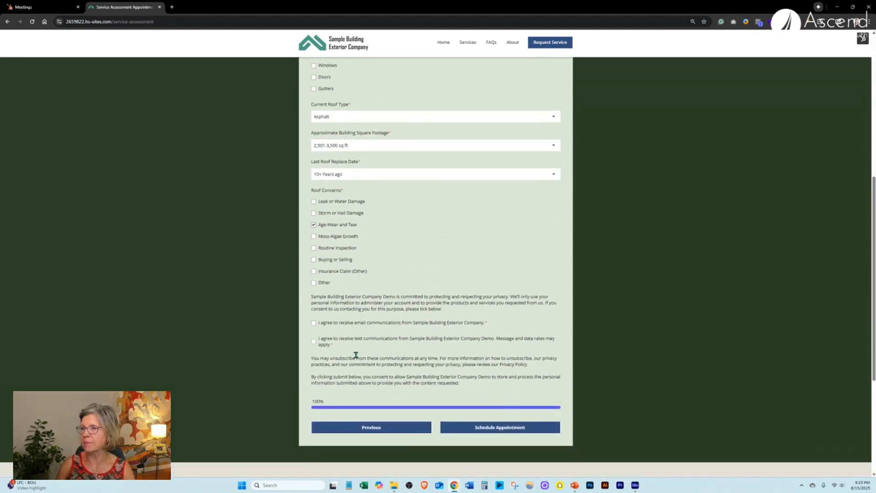
click(314, 323)
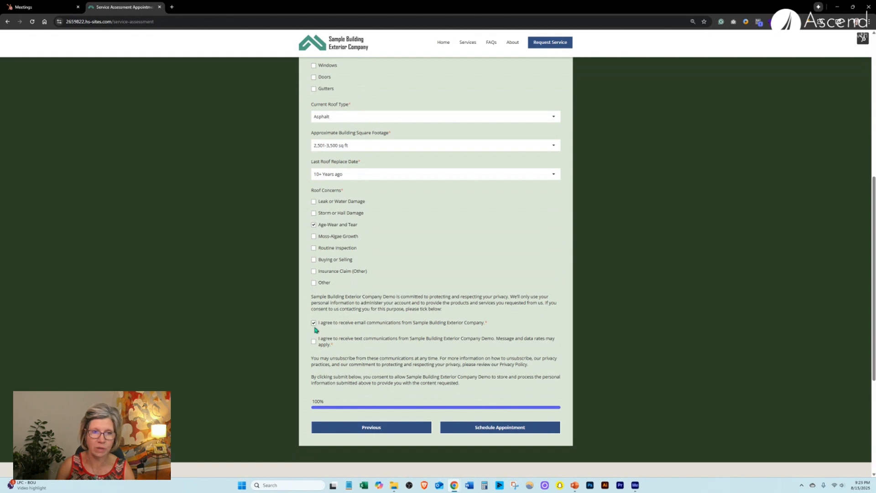
click(314, 342)
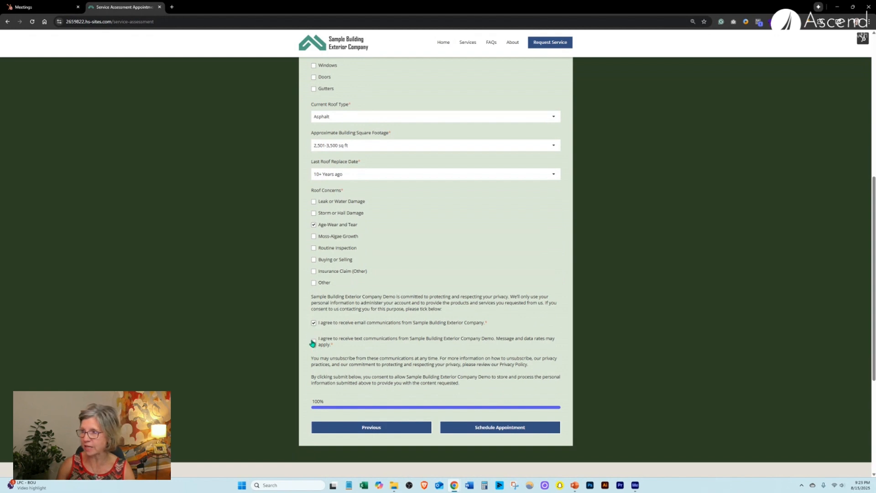
click(518, 428)
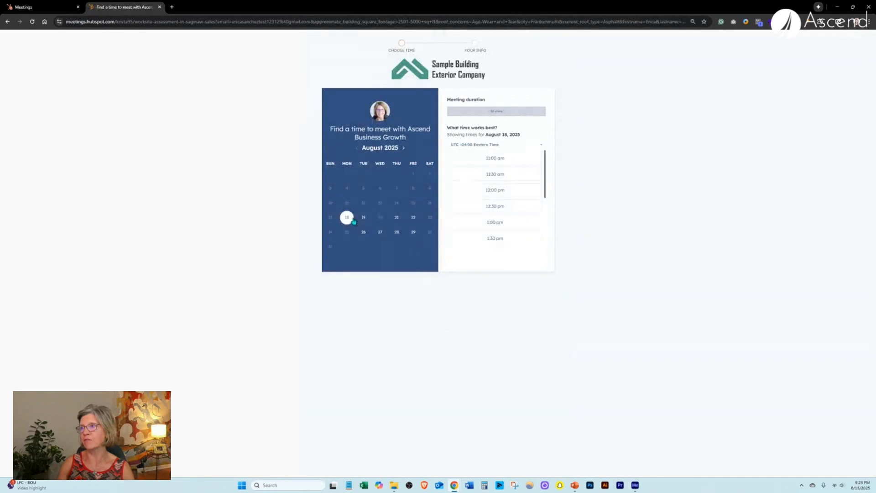
Book the 4:00 PM slot on August 26, correcting the street address and postal code before confirming.
click(363, 234)
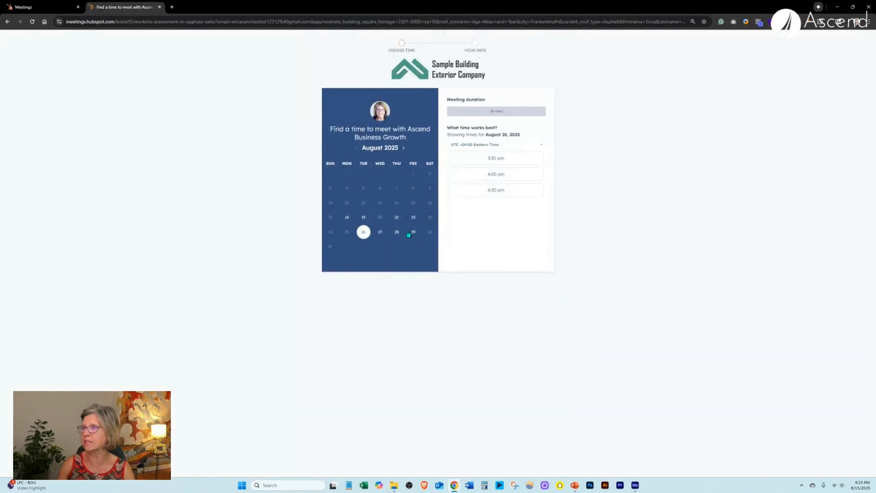
click(487, 188)
drag(379, 191, 344, 193)
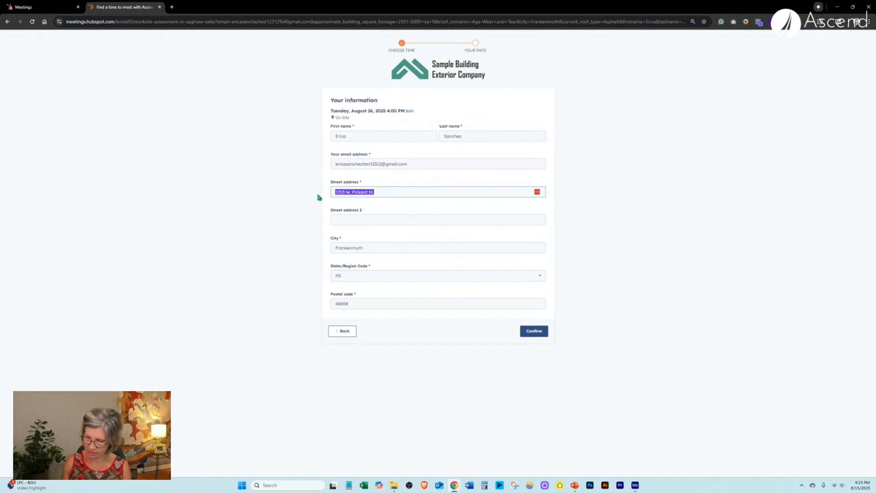
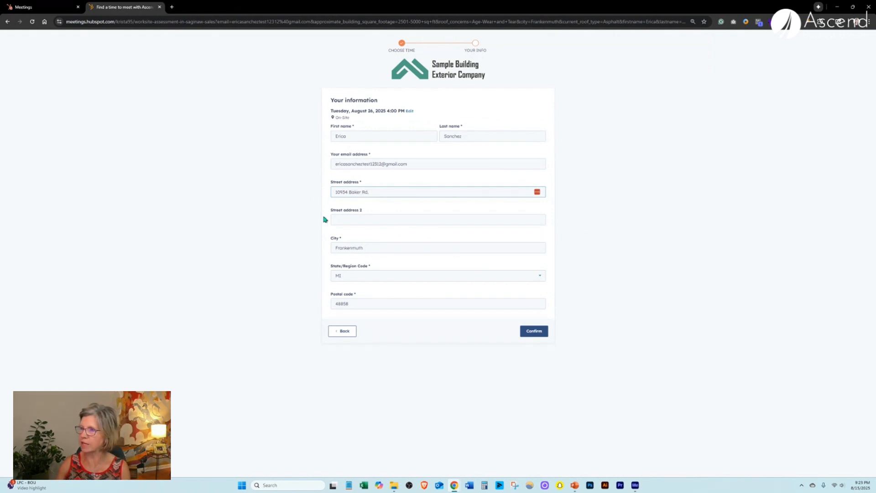
drag(359, 301, 323, 303)
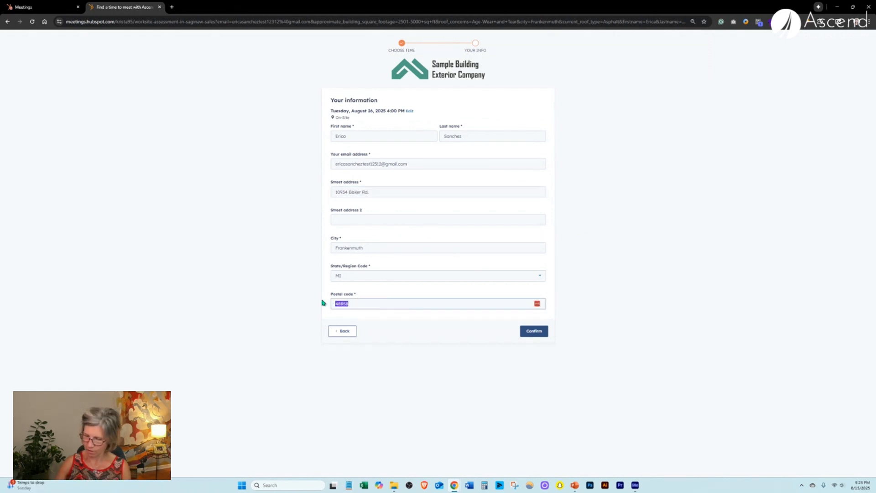
text(48734)
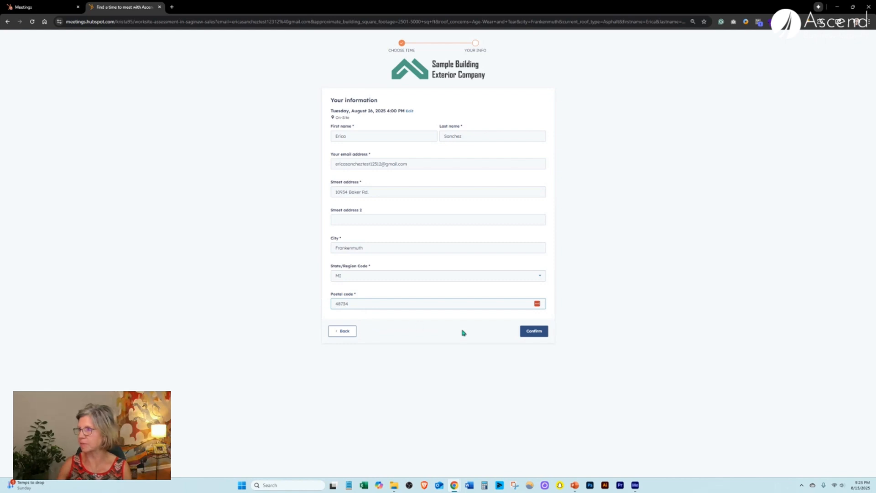
click(532, 331)
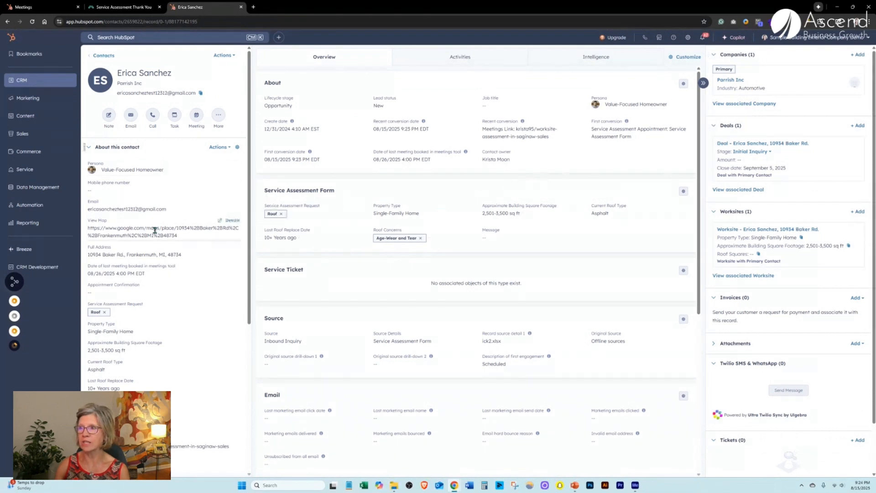
View the contact's property address in Google Maps, then return to the contact record.
click(219, 225)
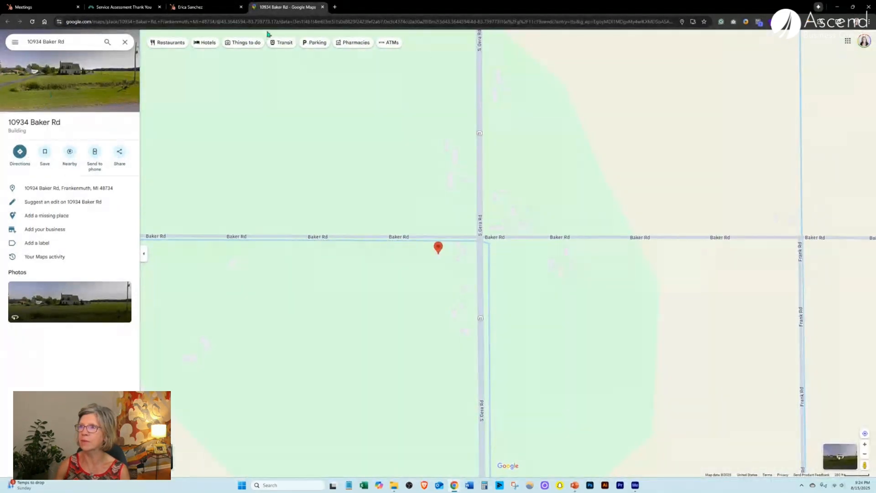
click(185, 5)
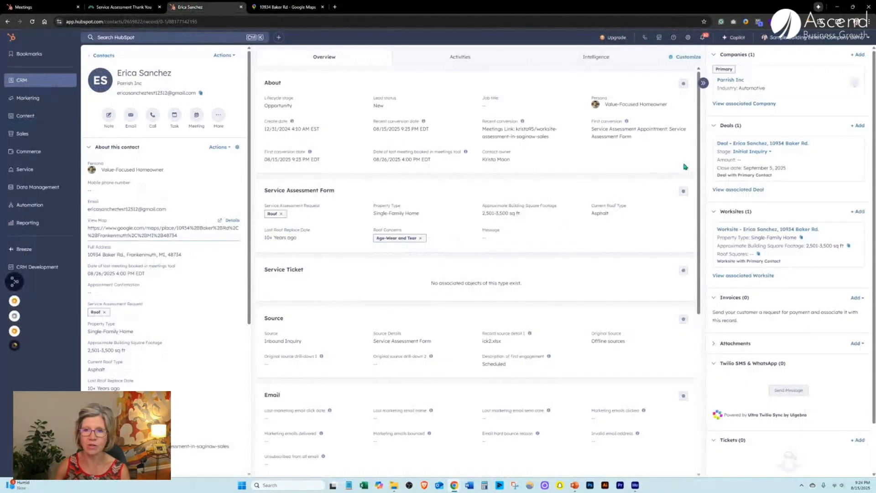
Go from the contact's deal to its associated worksite and begin editing the Roof Labor Rate.
click(744, 145)
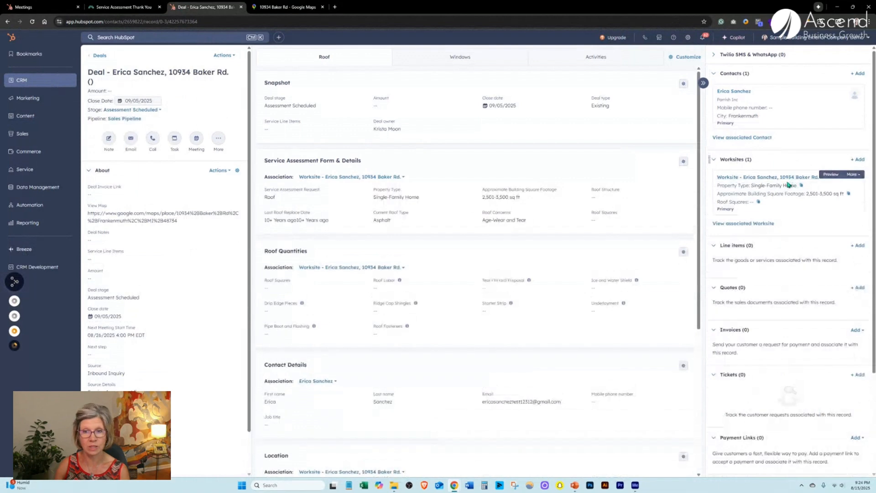
click(787, 179)
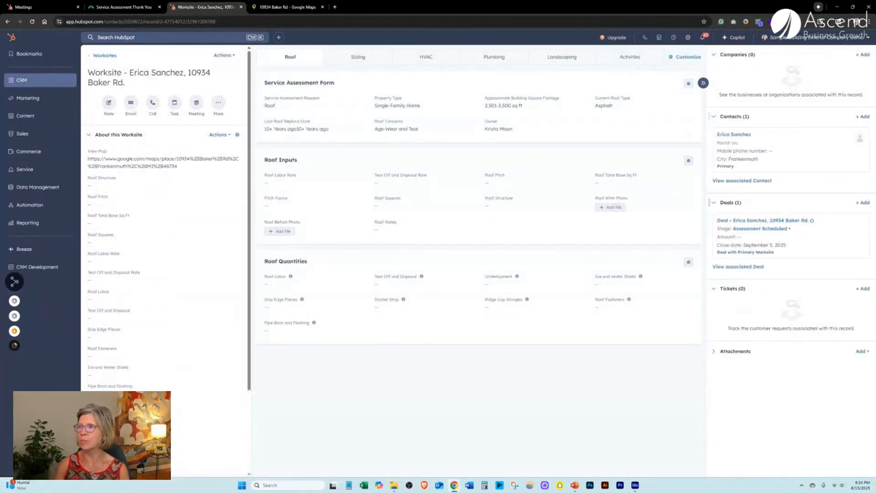
click(279, 181)
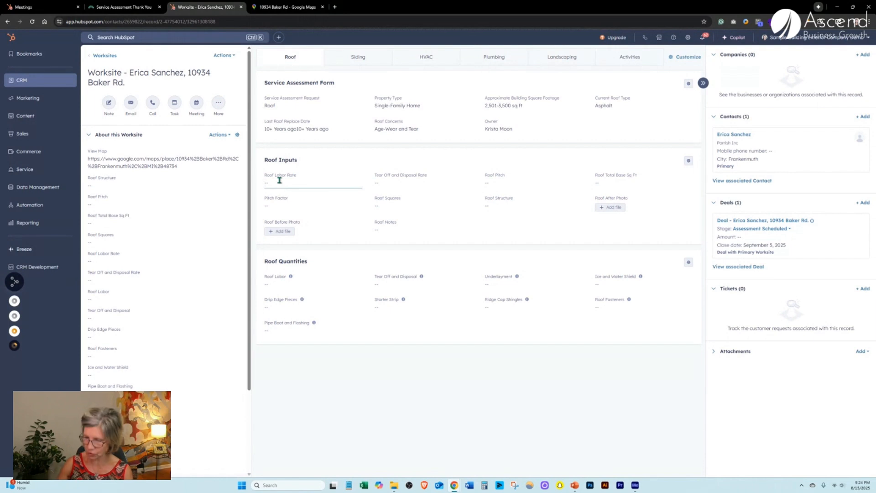
Save a $200 roof labor rate, a $50 tear-off rate, and Low (Up to 3:12) roof pitch.
key(Return)
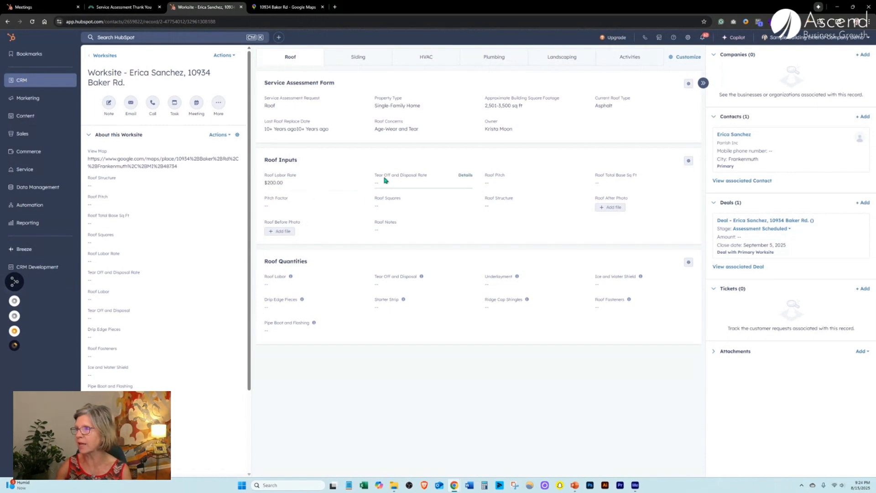
click(384, 180)
text(50)
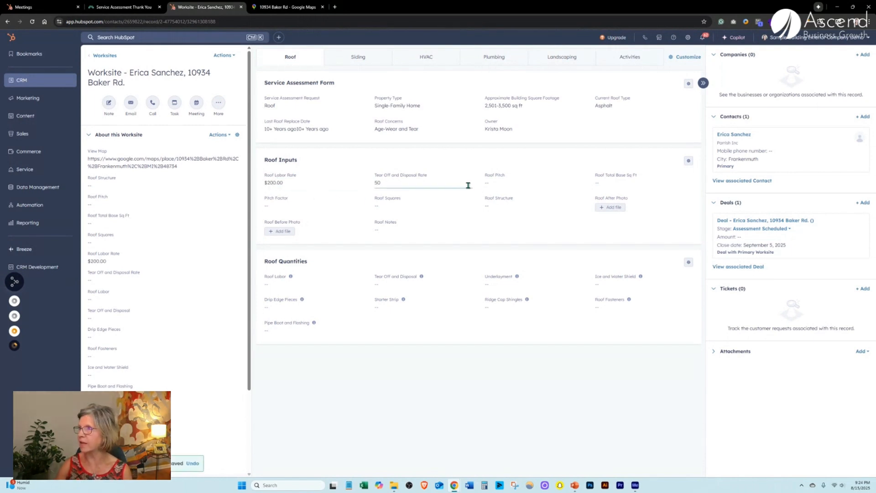
click(487, 185)
click(505, 211)
Enter 1,800 base square feet, leave Roof Notes empty, and set the roof structure to Gable.
click(612, 182)
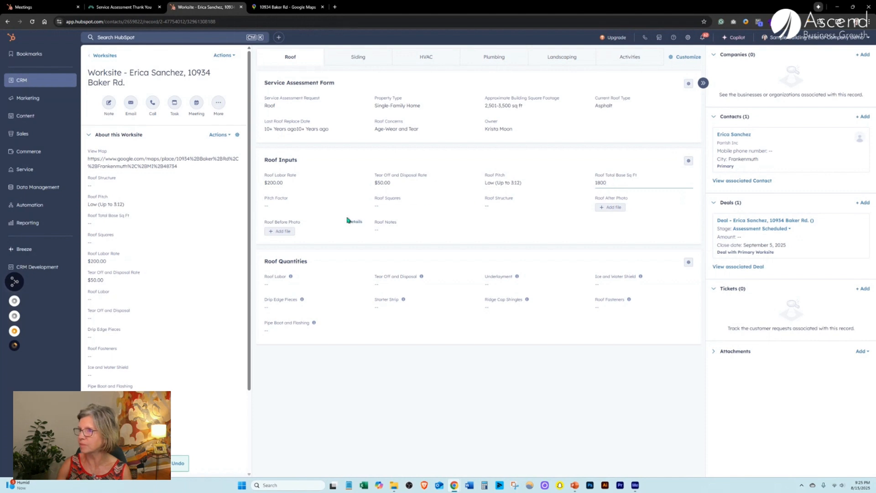
click(381, 229)
click(545, 227)
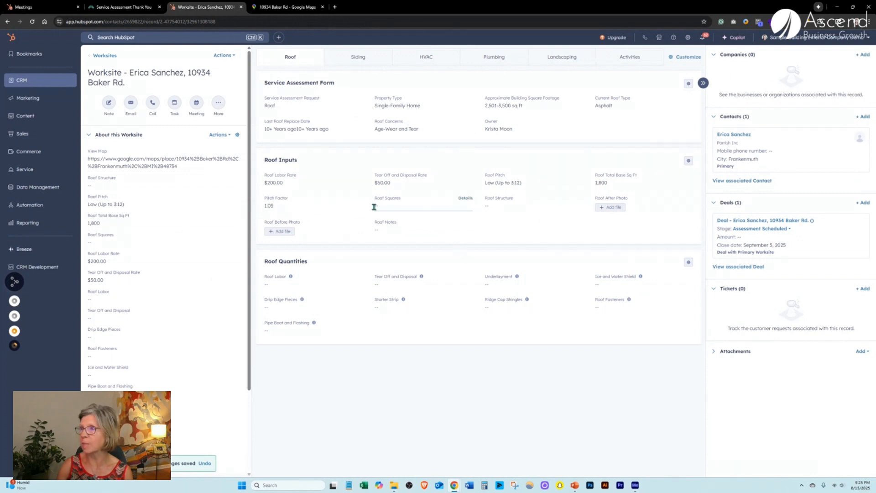
click(502, 208)
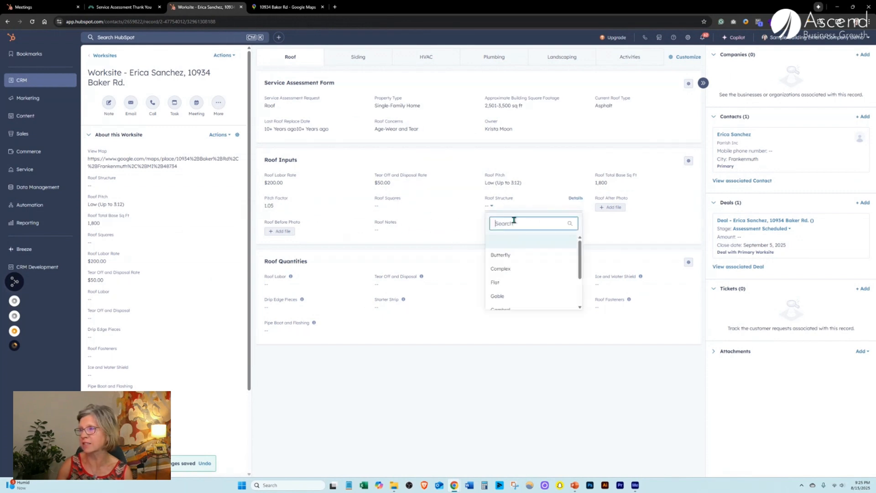
click(518, 283)
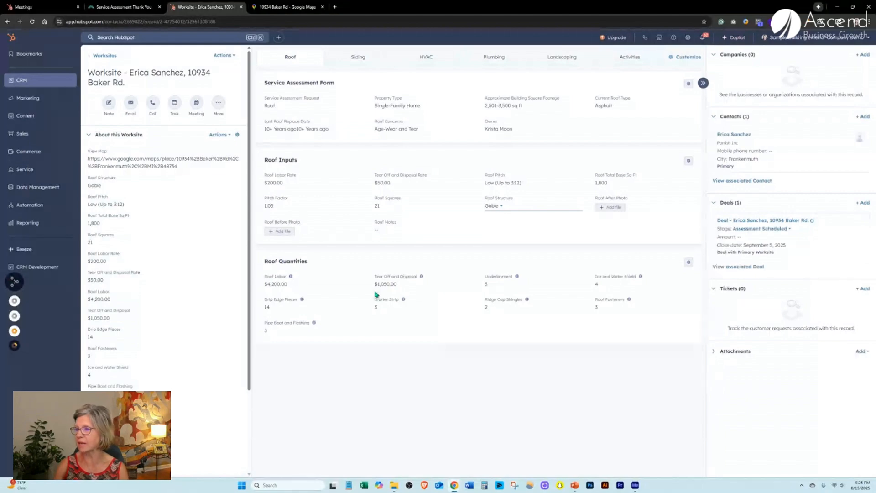
click(575, 486)
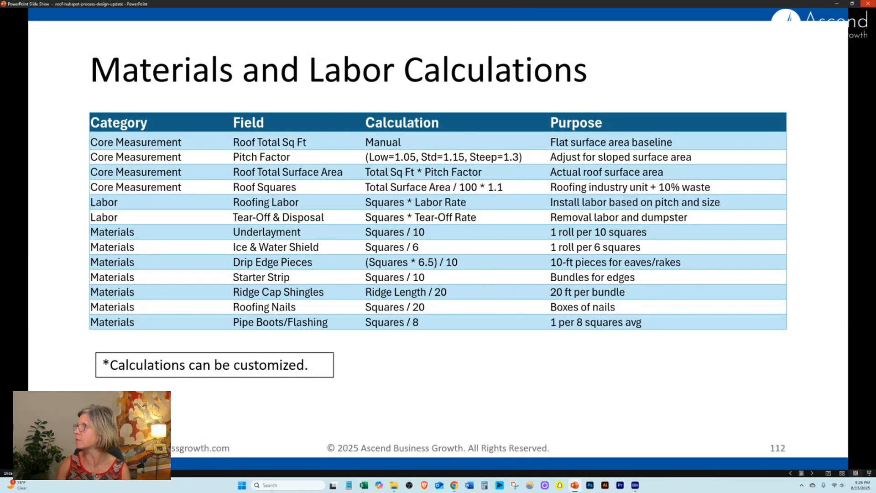
Exit the PowerPoint calculations slide show to return to the worksite record.
click(859, 5)
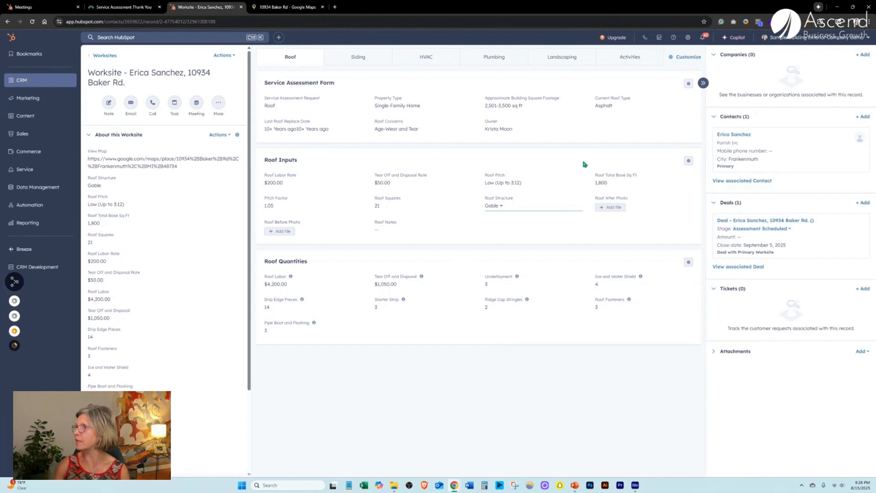
Open the worksite's deal and select Roof-Asphalt as its service line item.
click(743, 221)
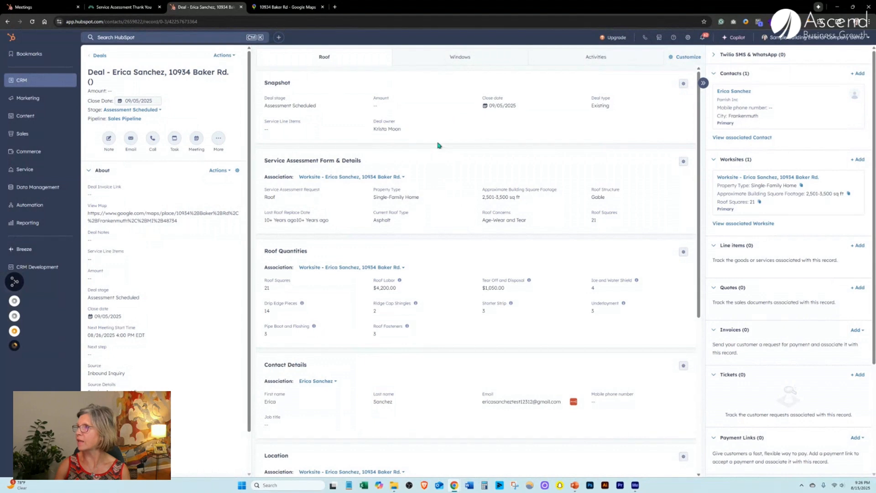
click(286, 133)
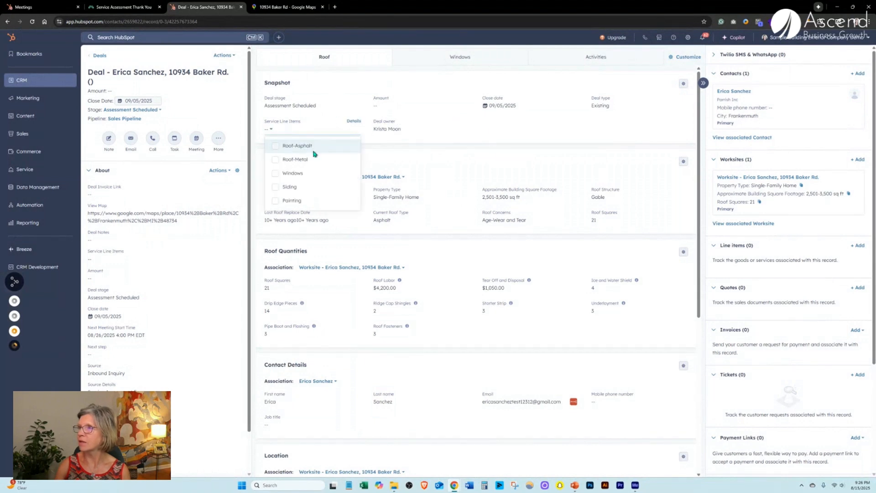
click(301, 147)
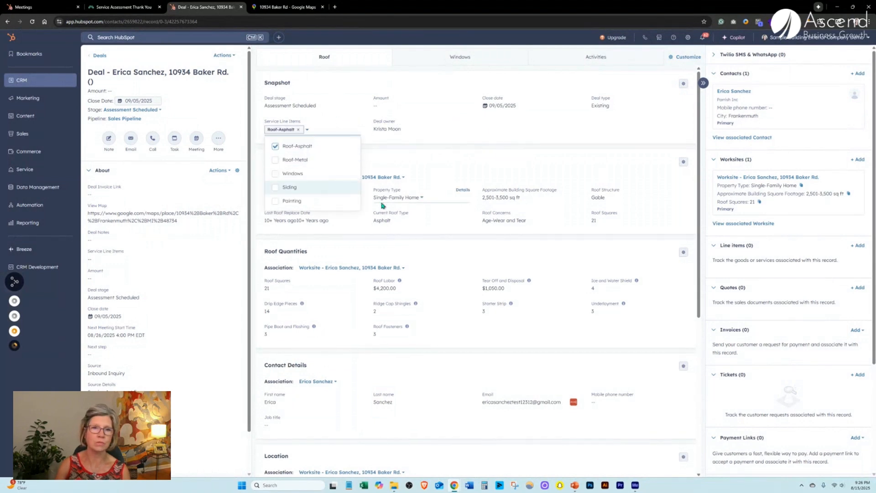
click(497, 128)
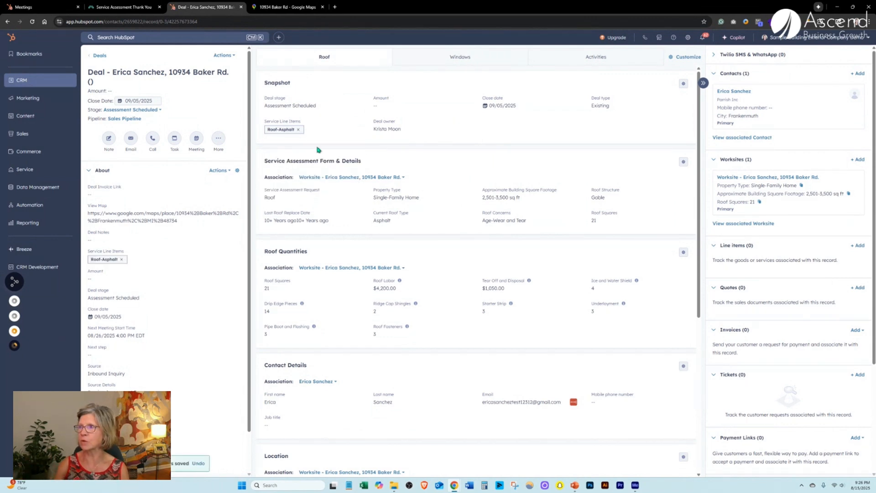
click(307, 131)
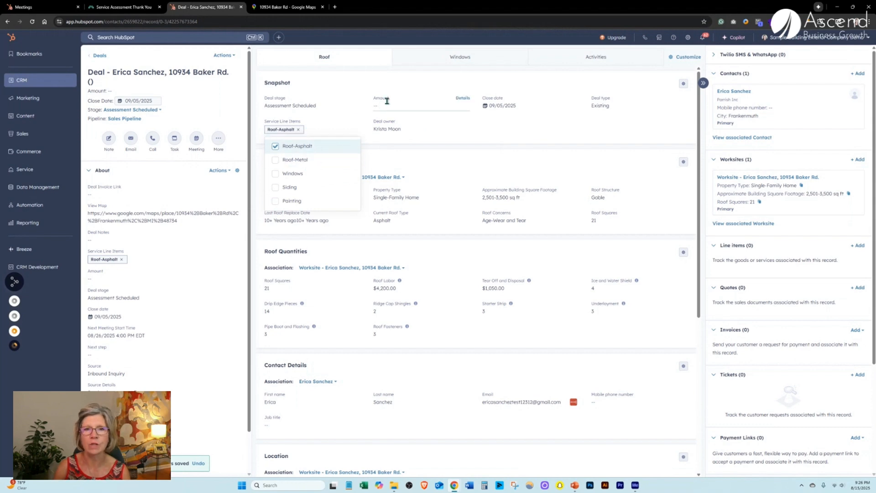
click(413, 84)
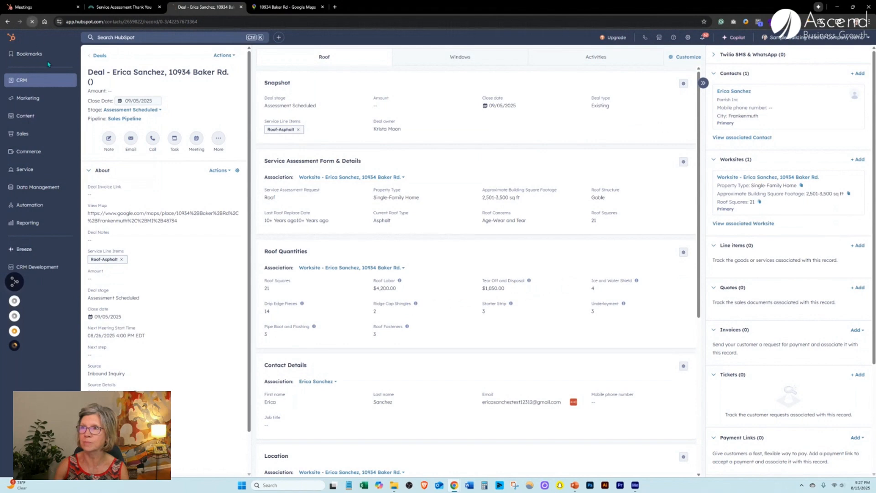
Reload the deal, expand all ten line items, inspect them in the line item editor, and go back.
click(32, 21)
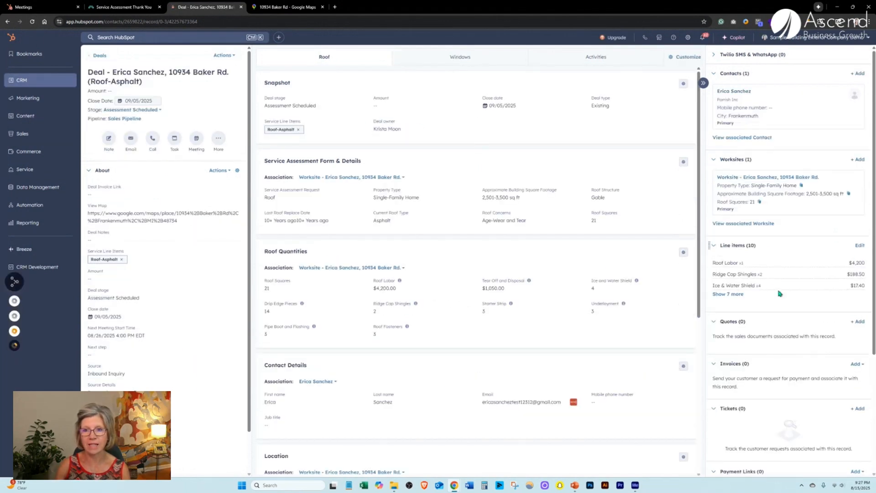
click(739, 293)
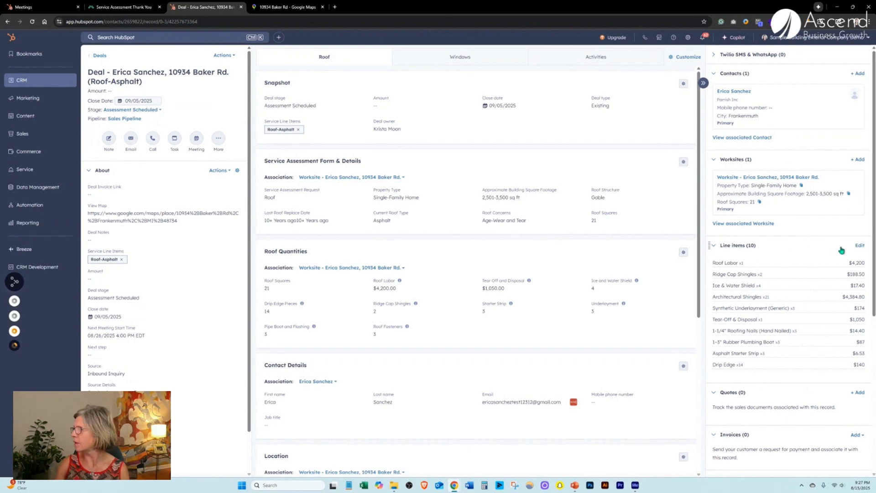
click(859, 246)
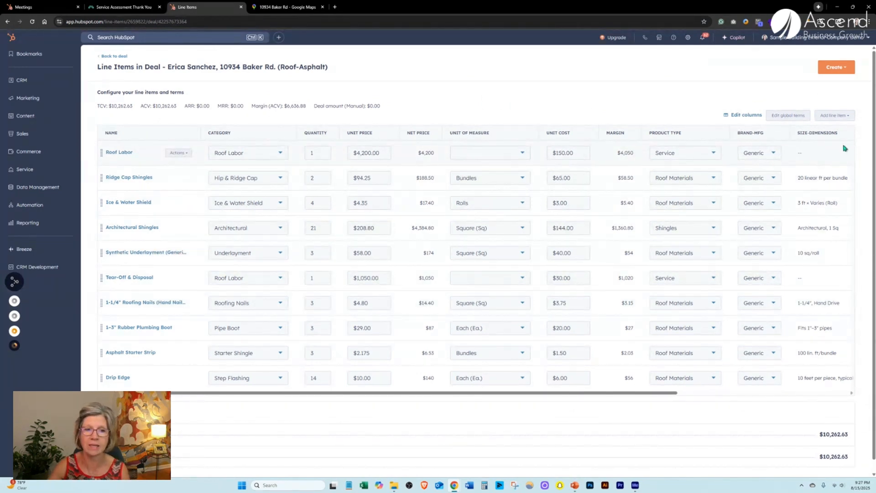
scroll(671, 242, down, 1)
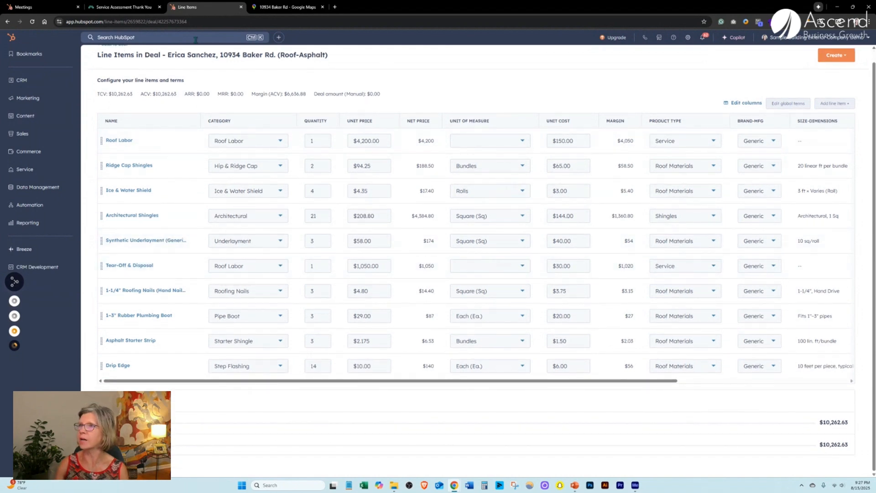
scroll(119, 69, up, 1)
click(113, 59)
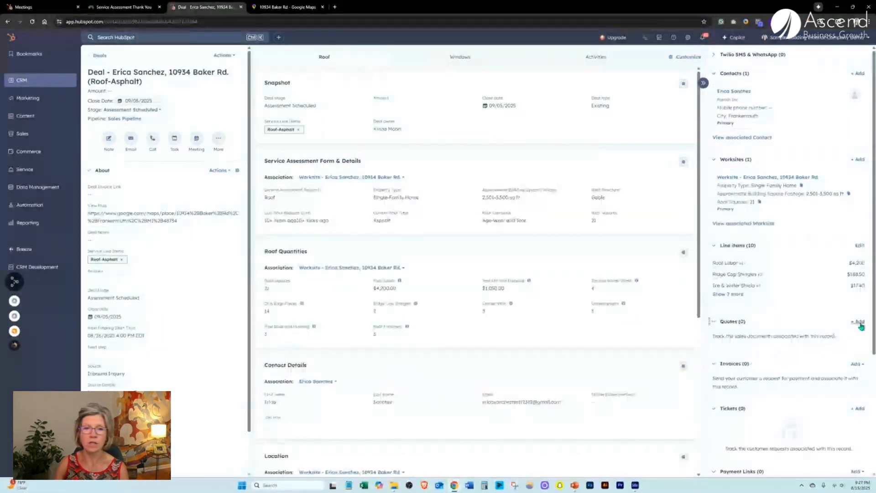
Create a new quote for the deal and advance past buyer and sender info to Line Items.
click(859, 323)
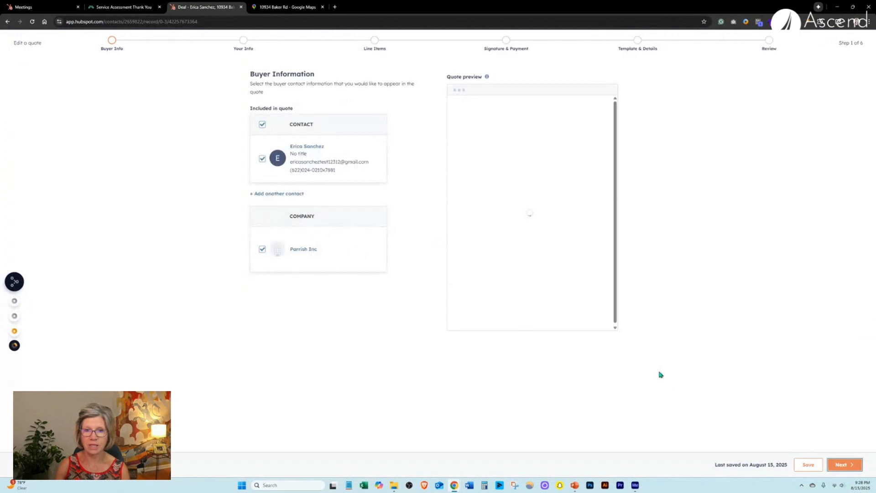
click(842, 465)
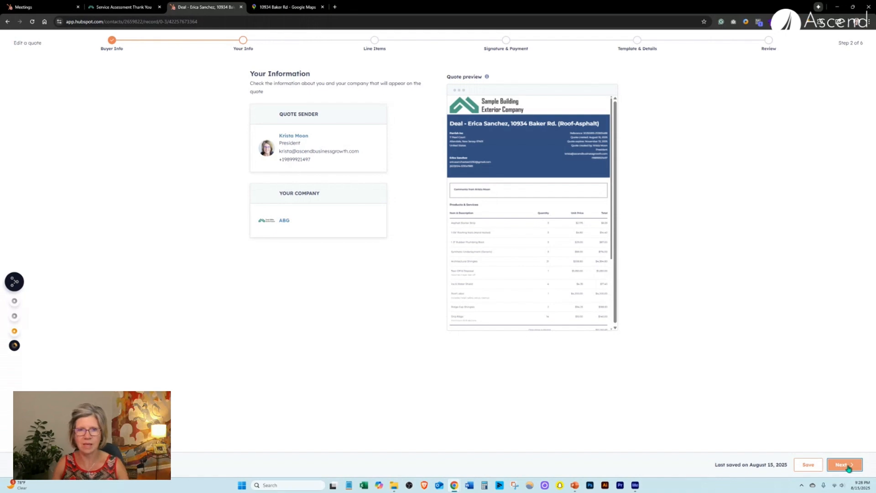
click(848, 468)
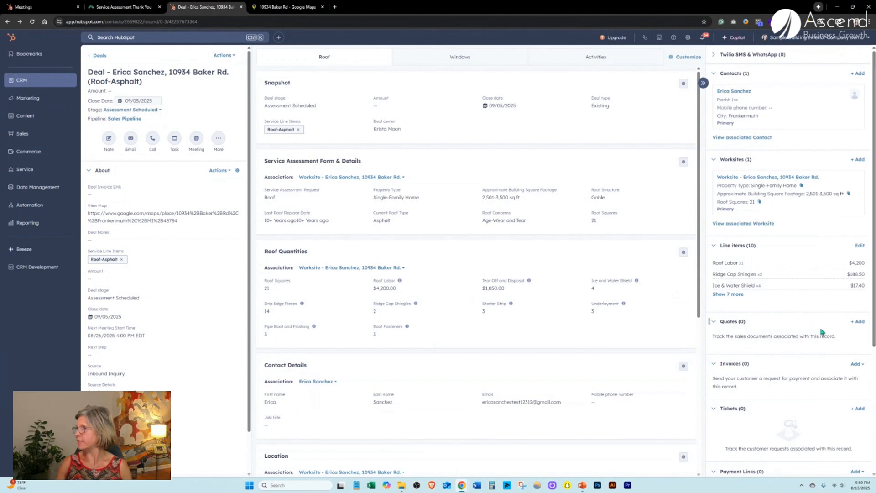
click(858, 322)
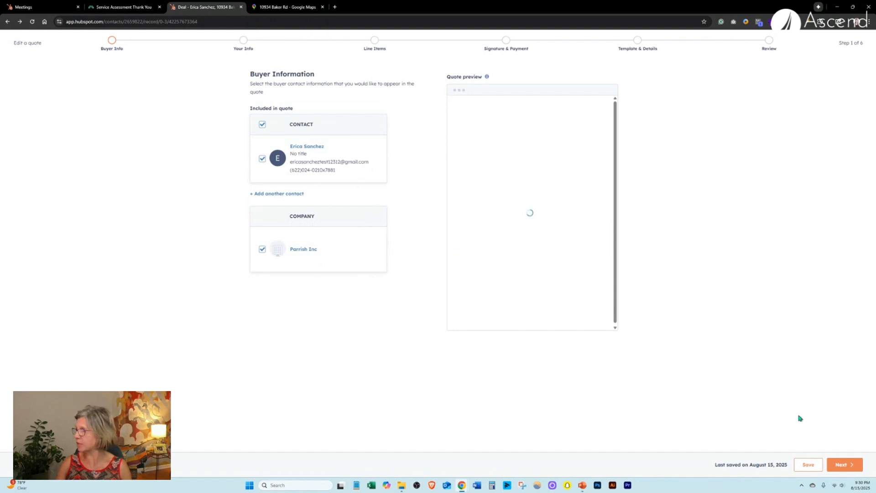
click(841, 464)
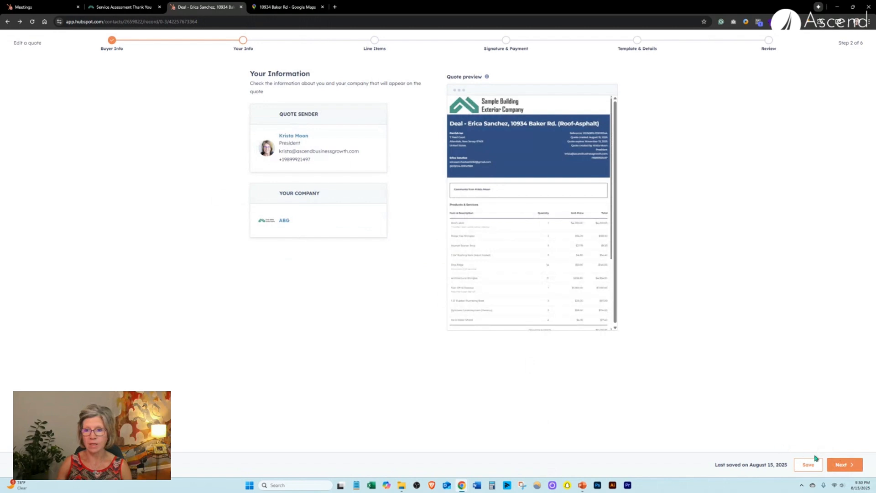
click(841, 465)
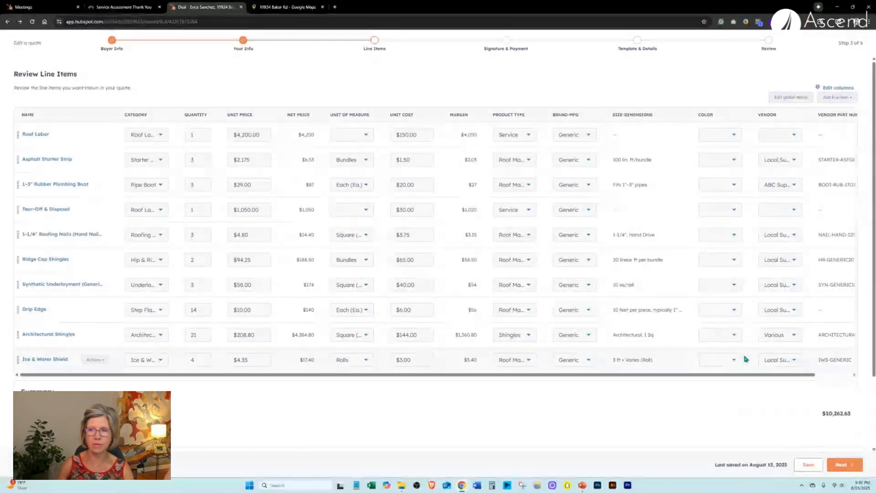
Turn on a payment schedule of two 50% installments, due on receipt and 08/31/2025, and continue.
click(852, 7)
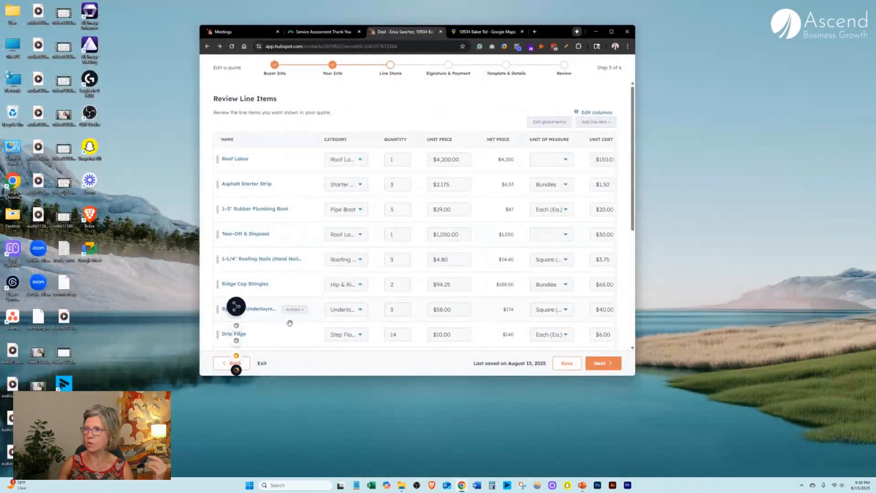
mouse_move(237, 306)
drag(224, 300, 568, 390)
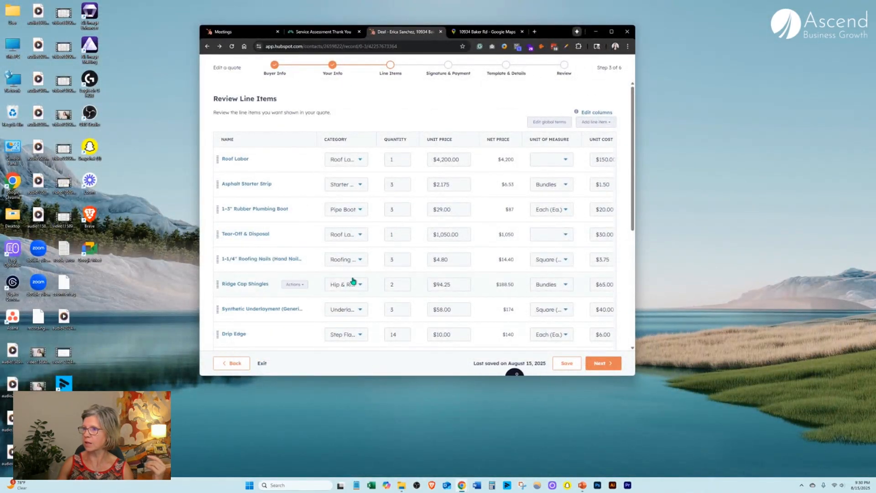
scroll(358, 274, down, 5)
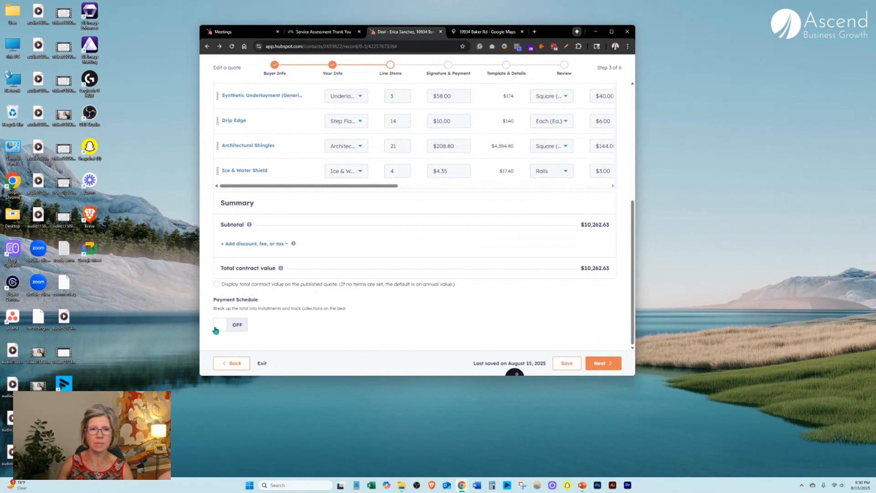
click(222, 329)
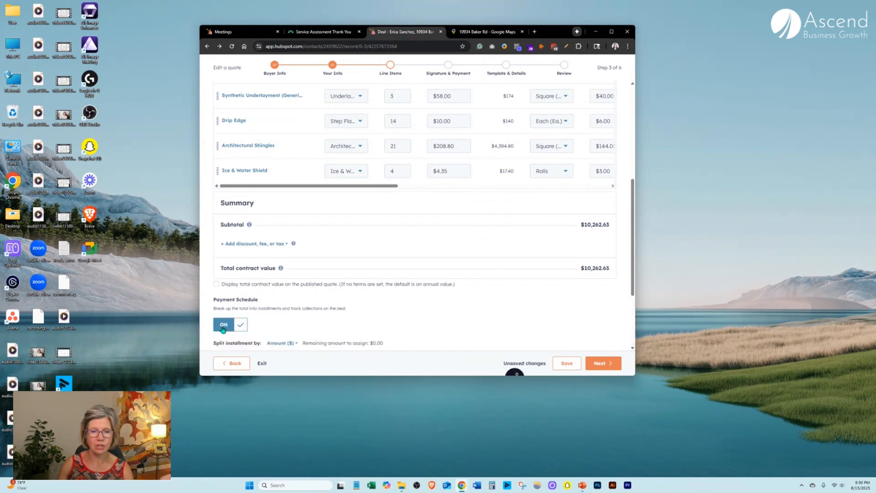
scroll(317, 299, down, 3)
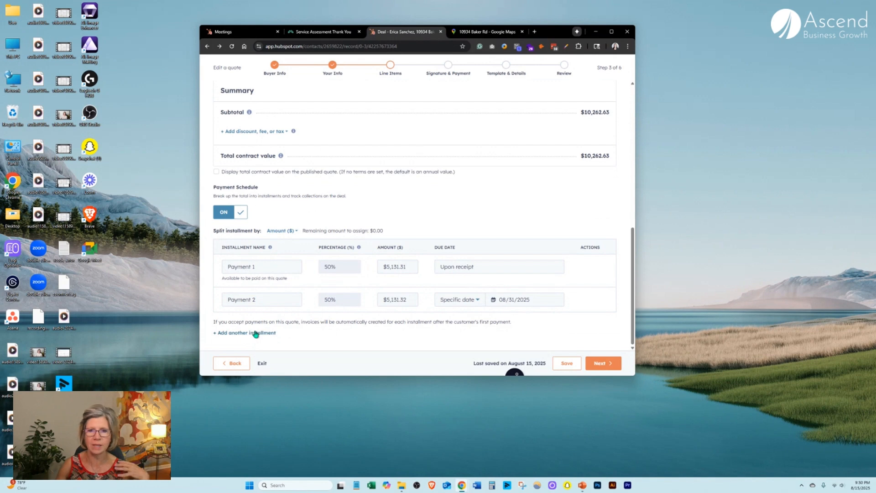
click(602, 363)
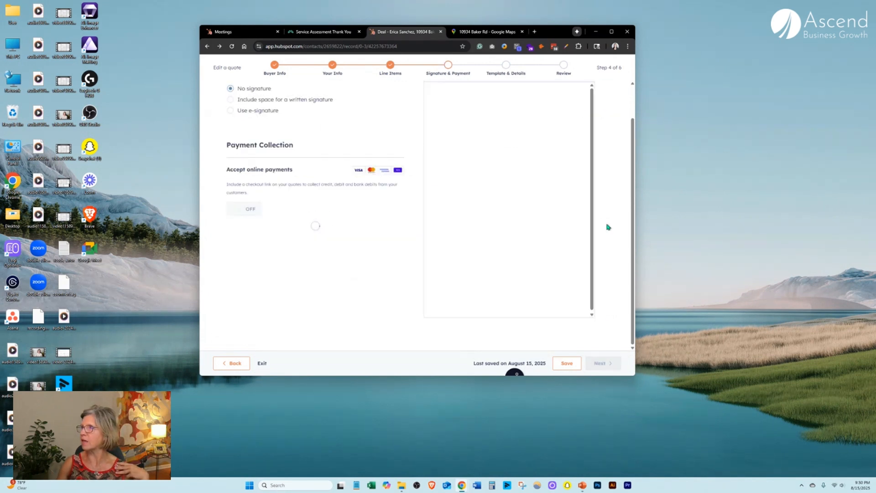
click(612, 32)
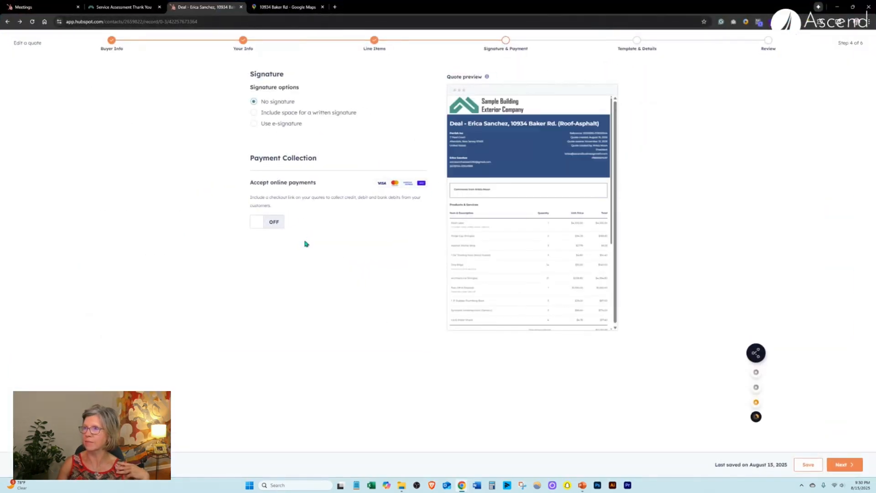
Require the buyer's e-signature with no countersigner, accept online card and ACH payments, and continue.
click(270, 123)
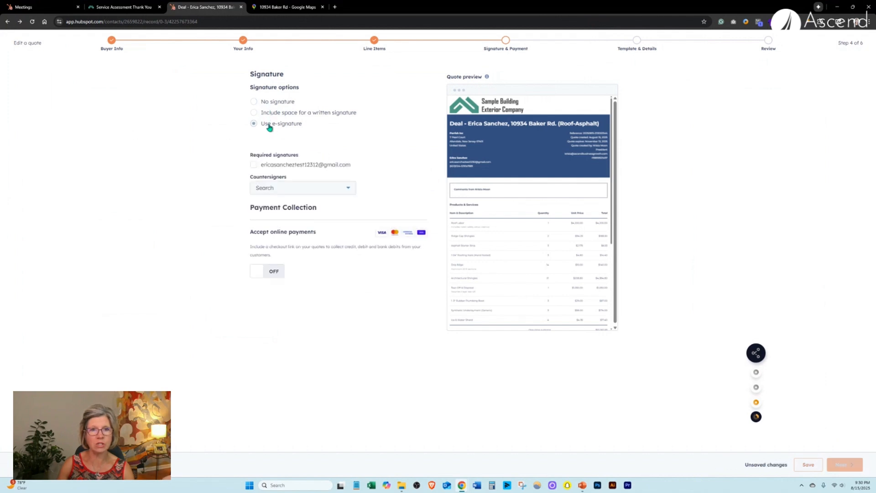
click(256, 166)
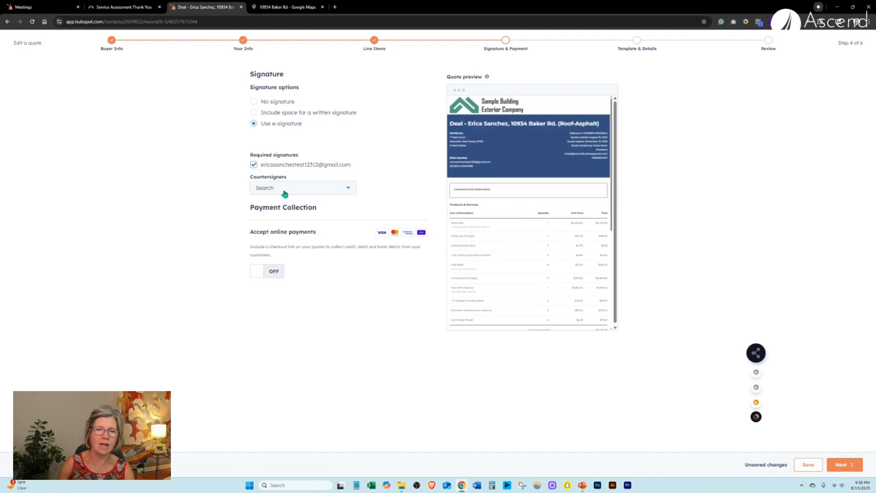
click(283, 191)
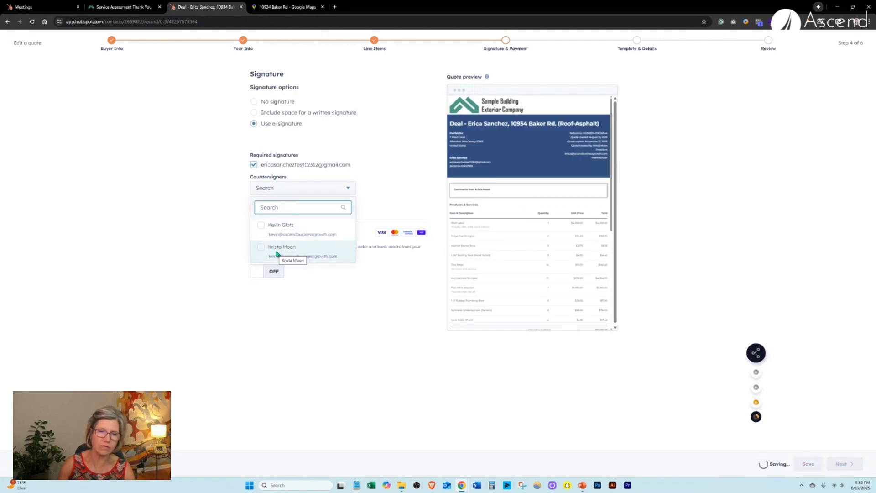
click(382, 151)
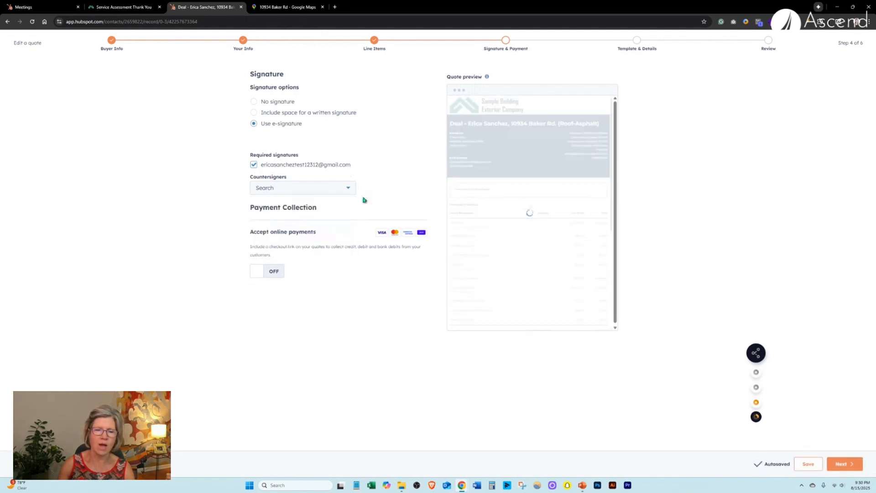
click(260, 274)
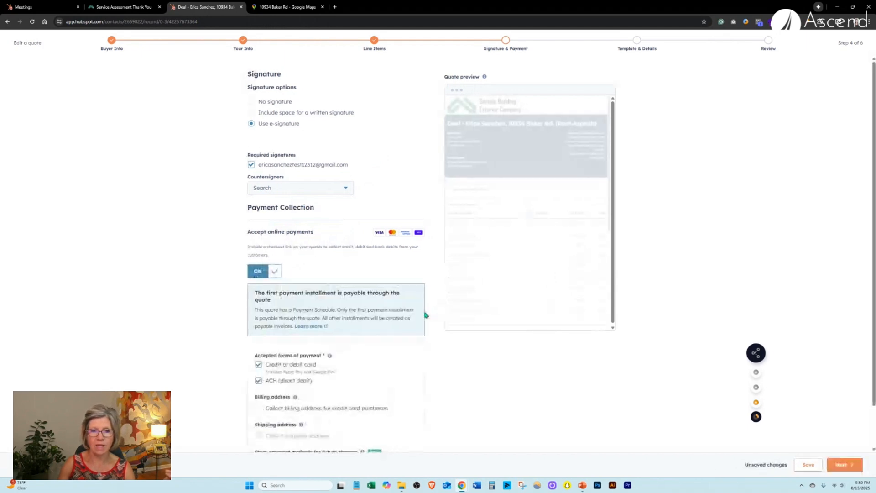
scroll(375, 323, down, 1)
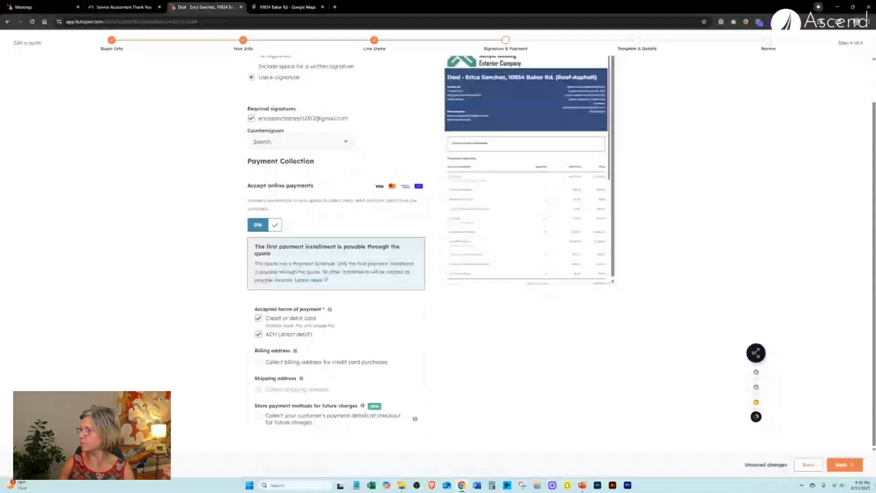
click(843, 463)
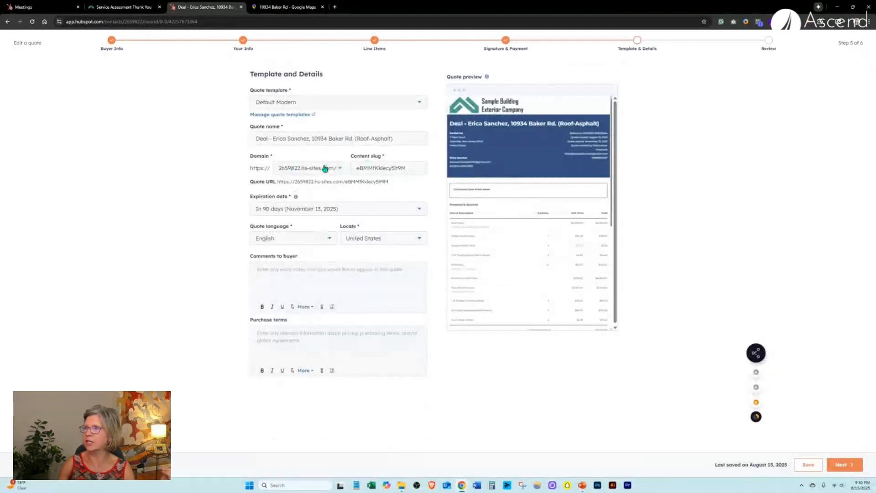
Set the quote to expire in 30 days and insert the Buyer Comments snippet.
click(336, 216)
click(309, 227)
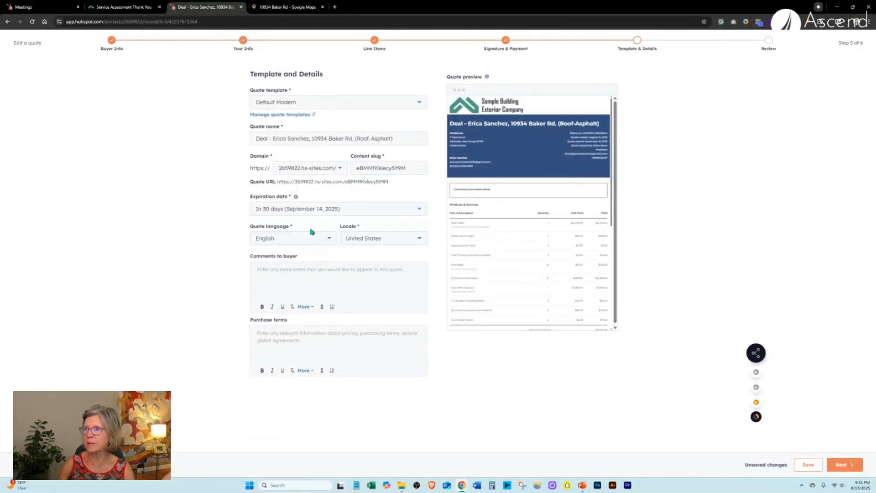
click(324, 273)
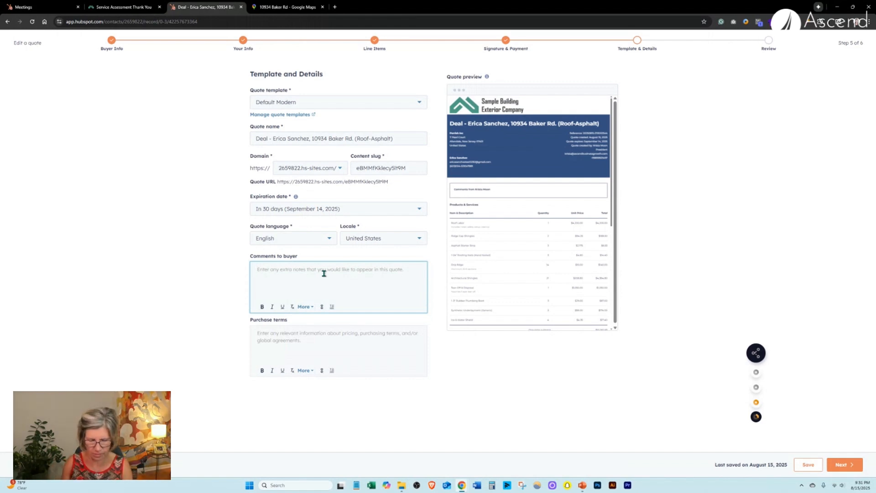
text(H)
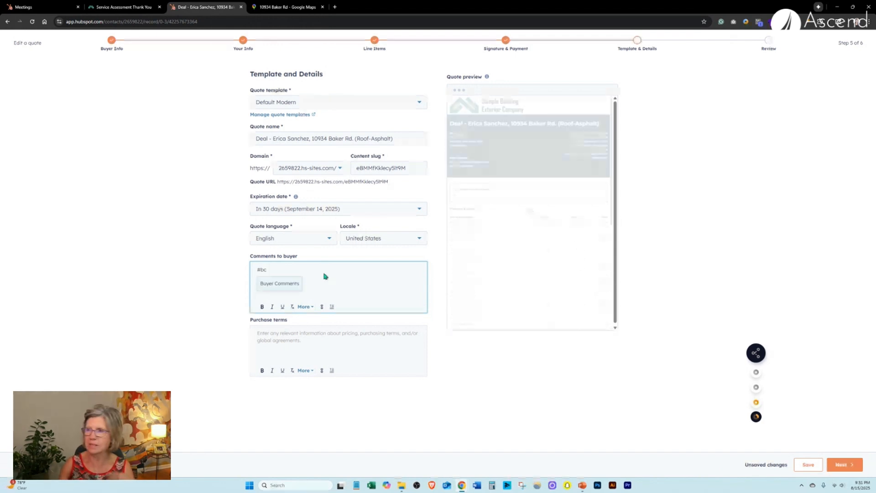
click(290, 286)
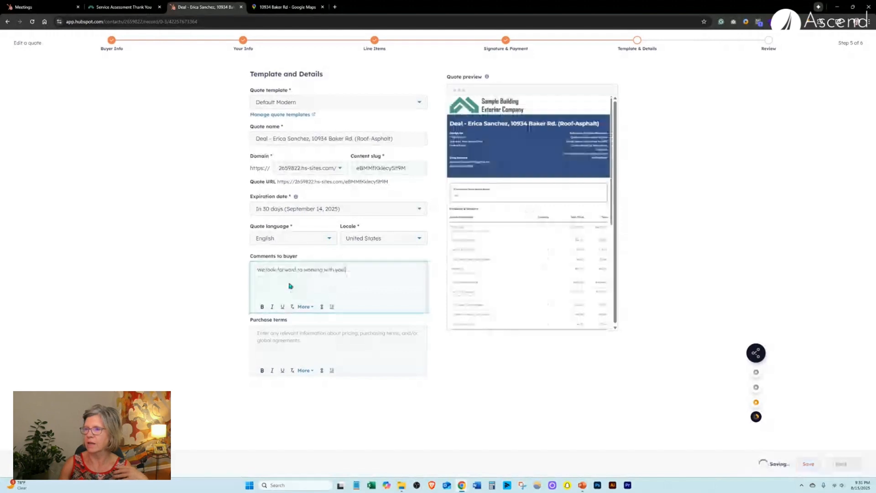
Add the Simple Purchase Terms snippet via #pt and proceed to the review.
click(301, 334)
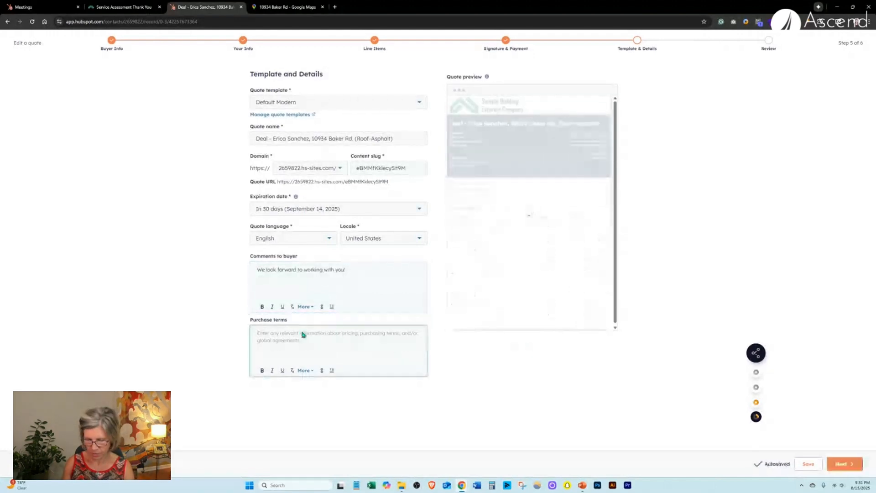
text(#pt)
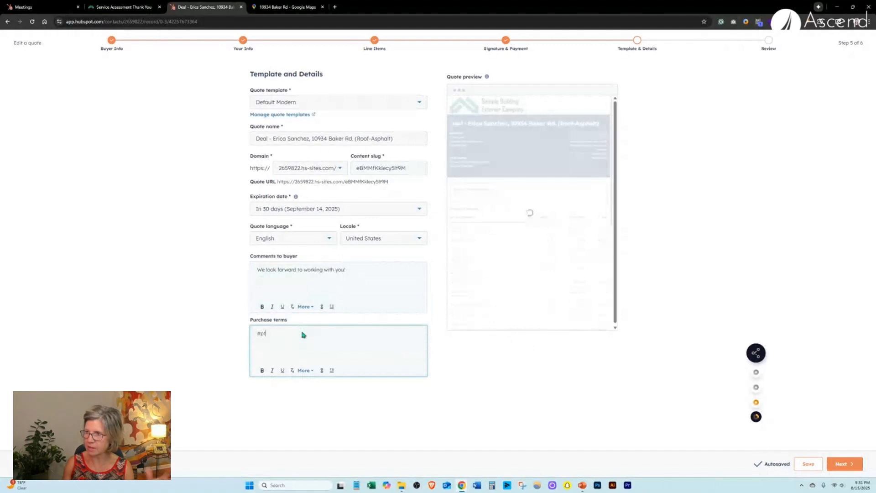
key(Return)
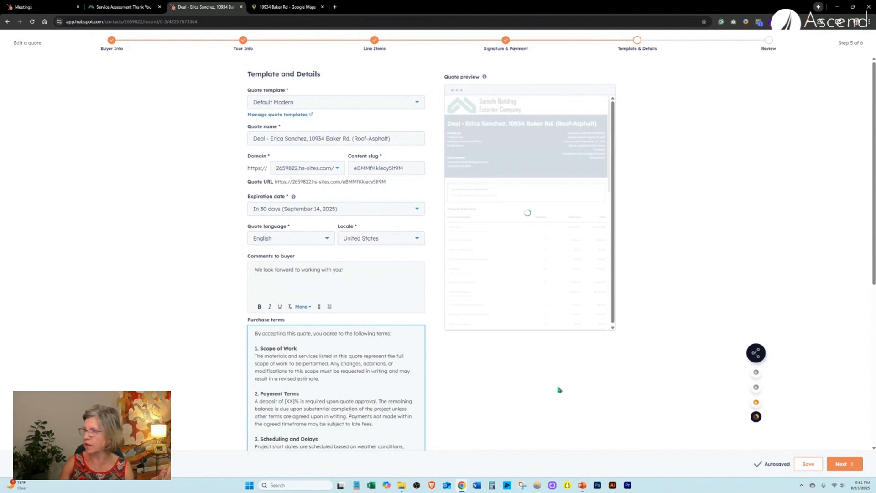
click(852, 463)
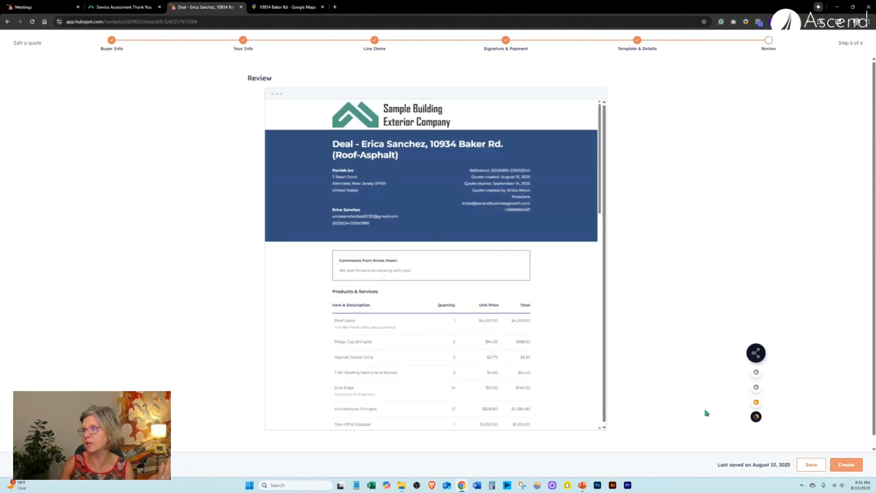
Review and create the quote, copy its web page link, and close the confirmation.
scroll(455, 305, down, 4)
scroll(454, 305, down, 10)
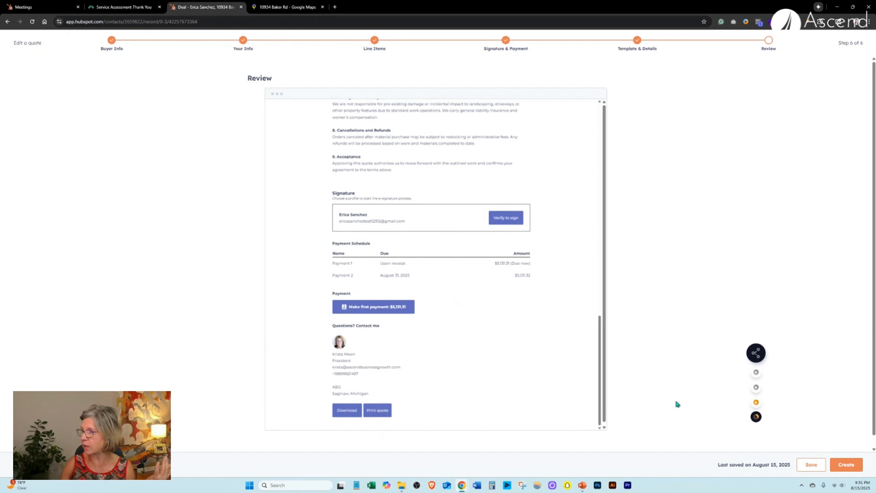
click(859, 470)
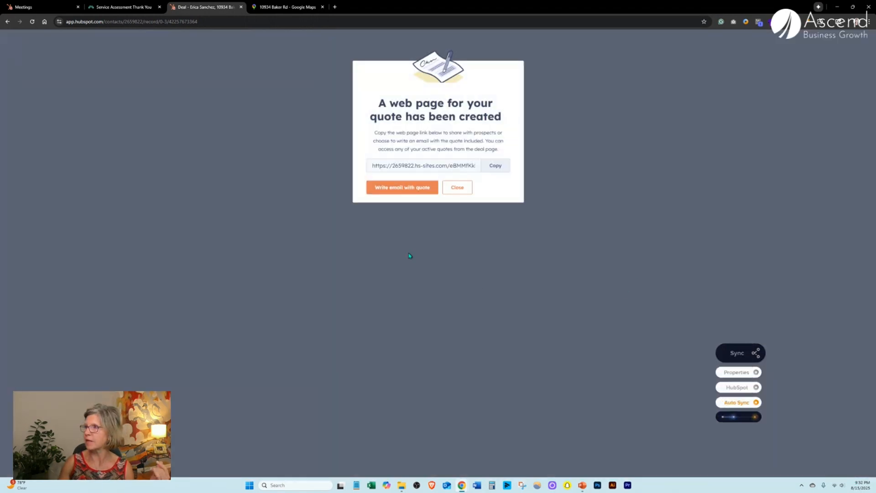
click(495, 166)
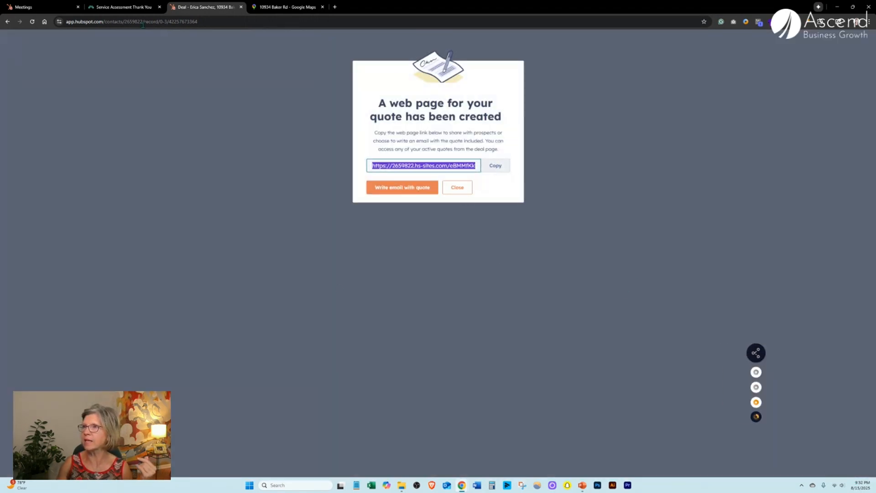
click(460, 193)
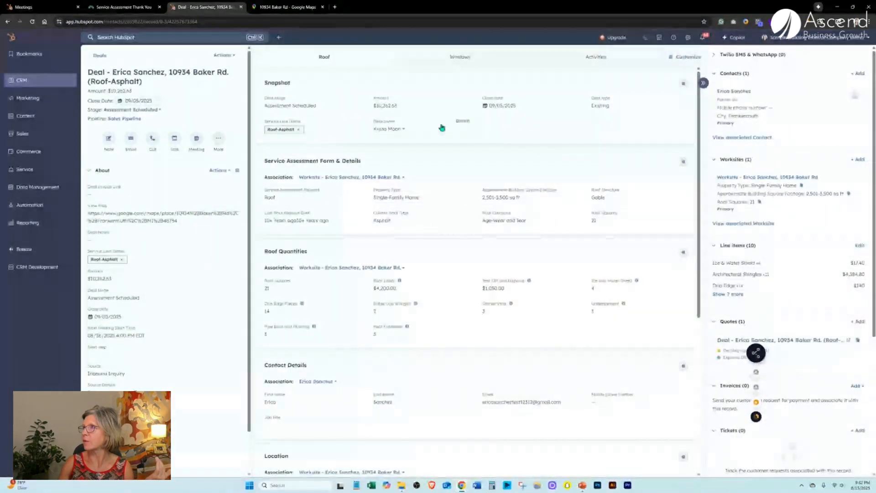
Start a new email to the deal's contact filled from the Roof Estimate template.
click(568, 57)
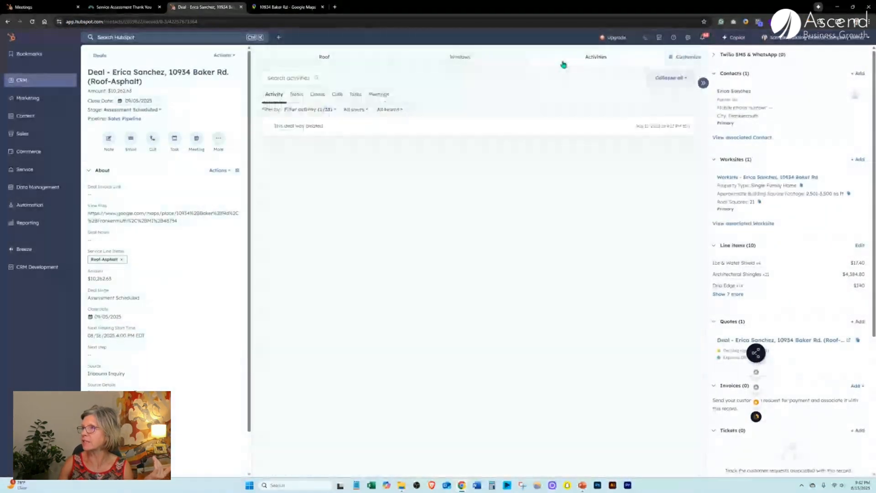
click(318, 94)
click(678, 114)
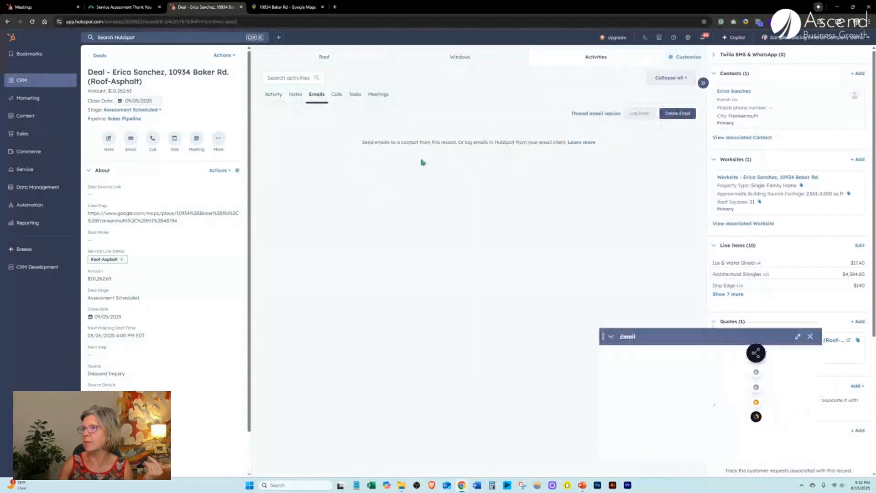
click(618, 293)
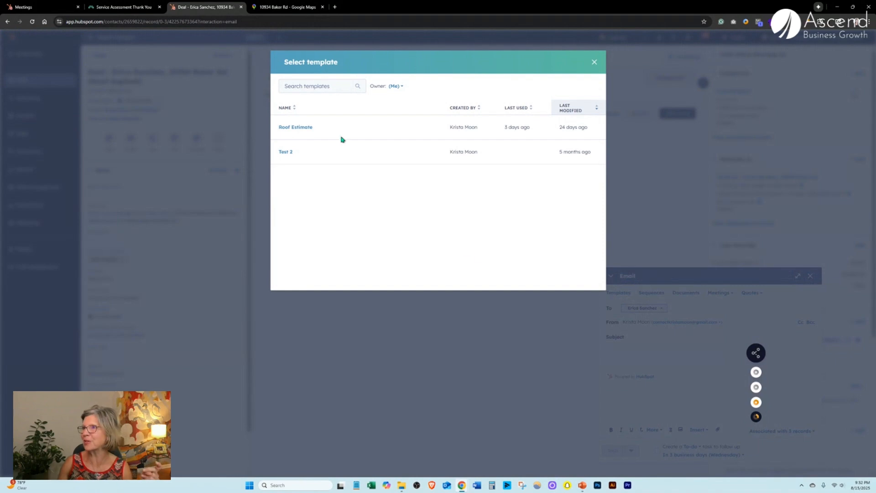
mouse_move(313, 124)
click(424, 129)
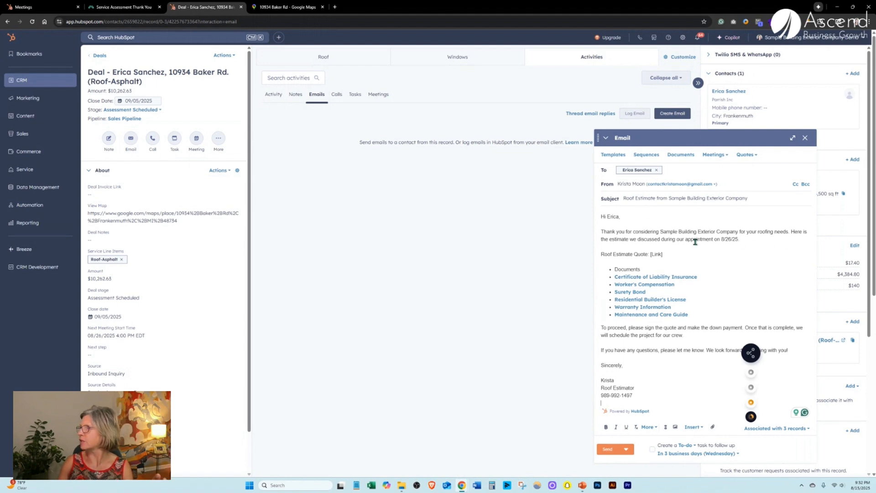
Replace the [Link] placeholder with the quote URL and take Documents out of the list.
drag(662, 254, 650, 255)
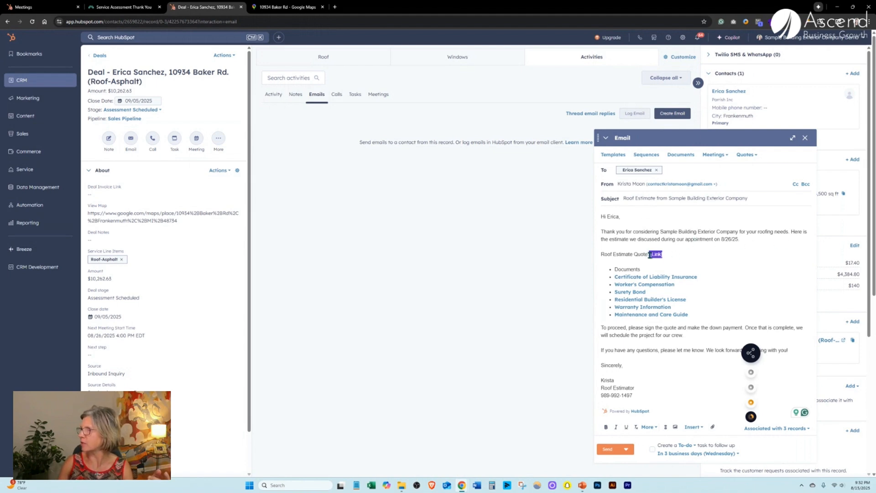
key(BackSpace)
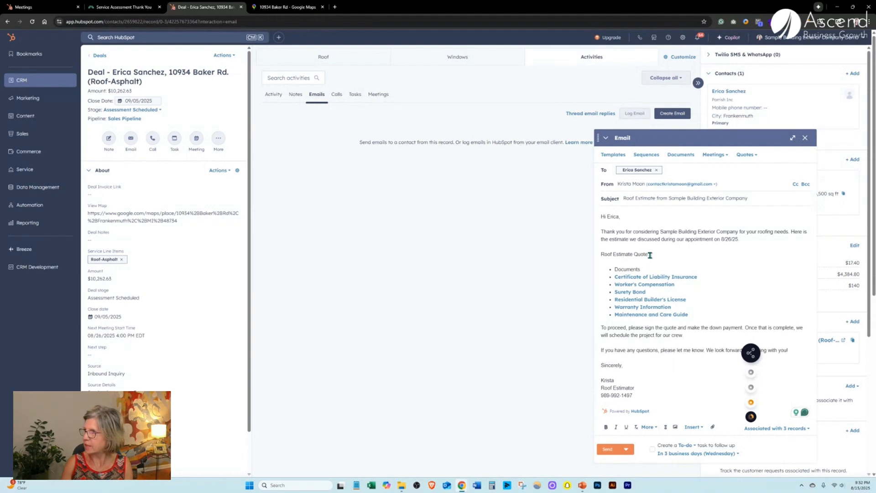
key(ctrl+v)
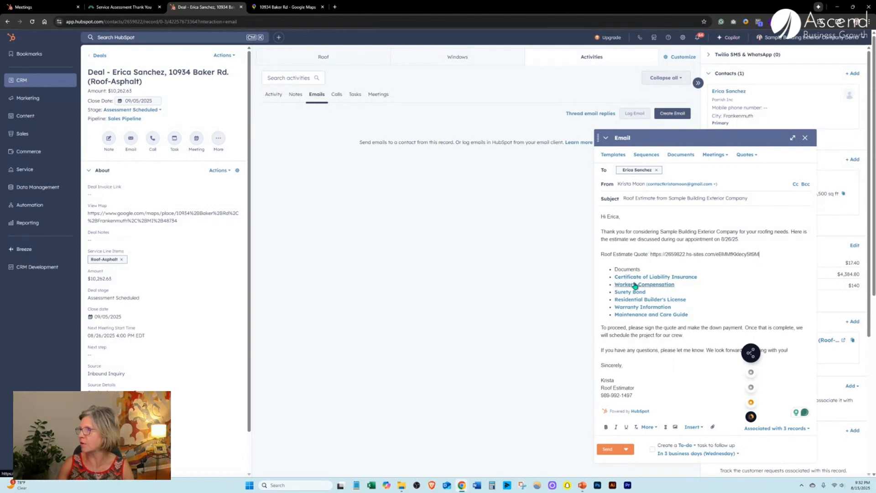
key(BackSpace)
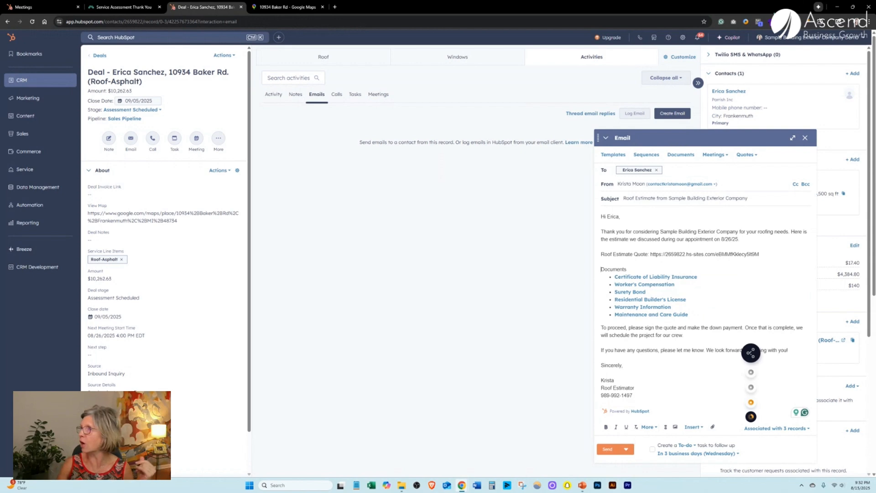
Close the unsent email draft and look over the quote details in the sidebar.
click(805, 138)
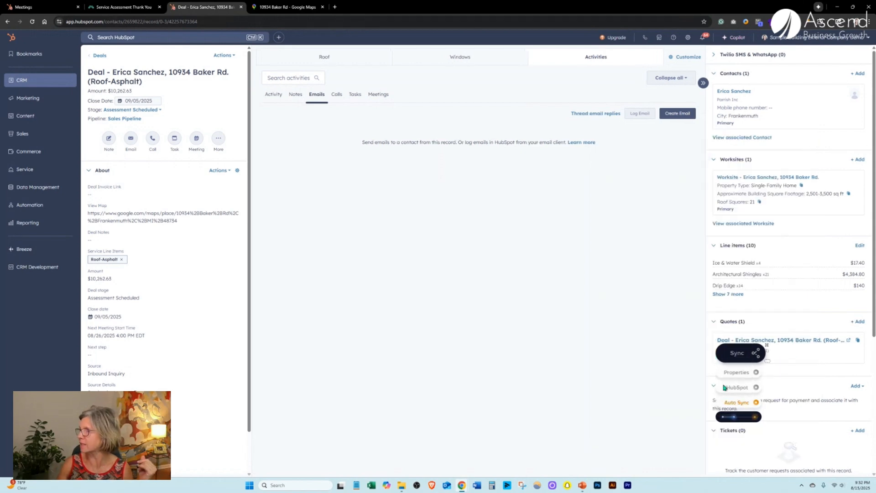
drag(765, 344, 502, 353)
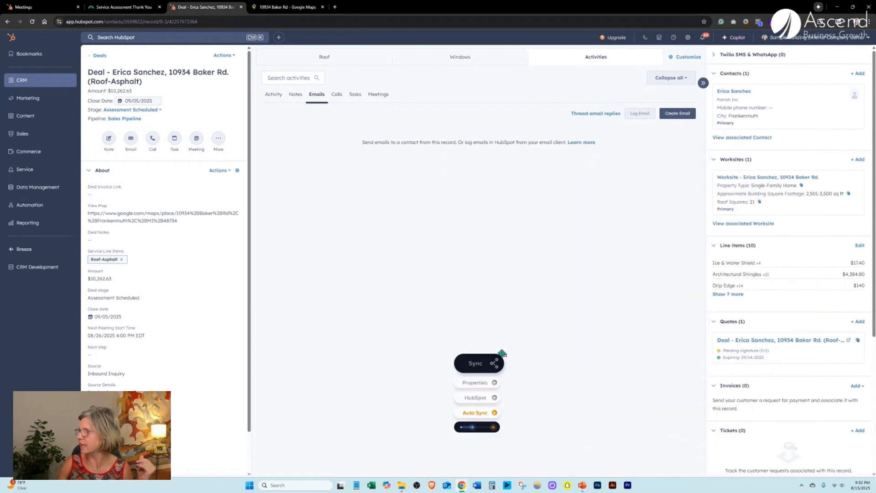
scroll(774, 269, down, 5)
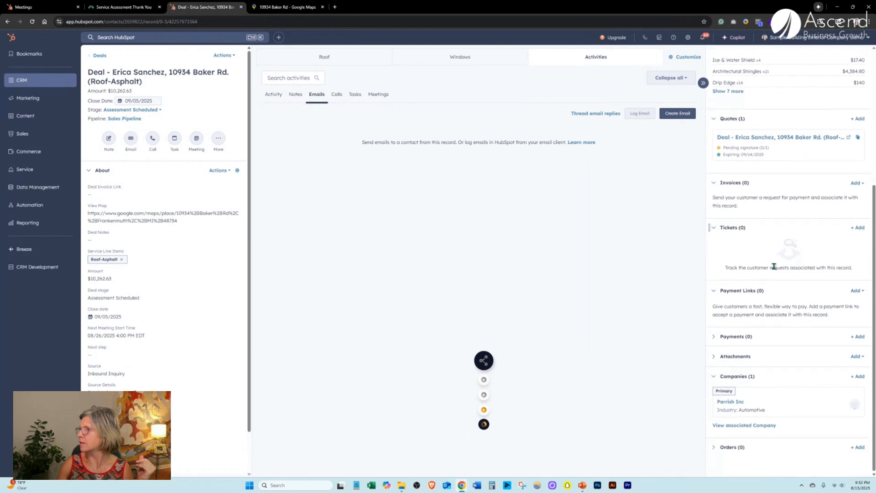
scroll(774, 267, up, 4)
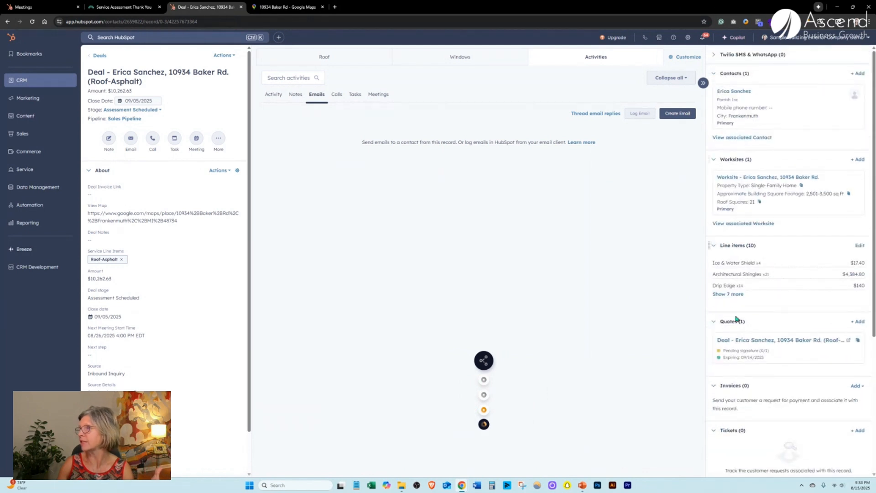
scroll(749, 305, down, 5)
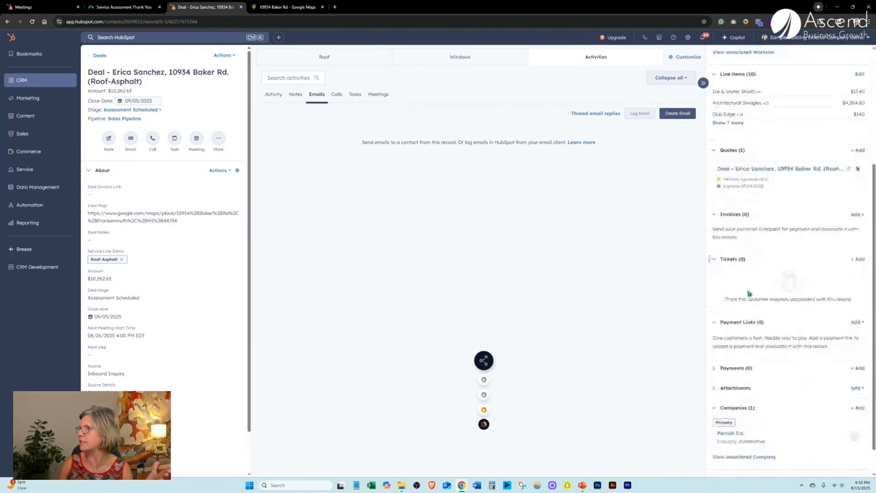
scroll(750, 289, up, 5)
Visit the contact record, open and dismiss the text-message window, then return to the deal.
click(736, 90)
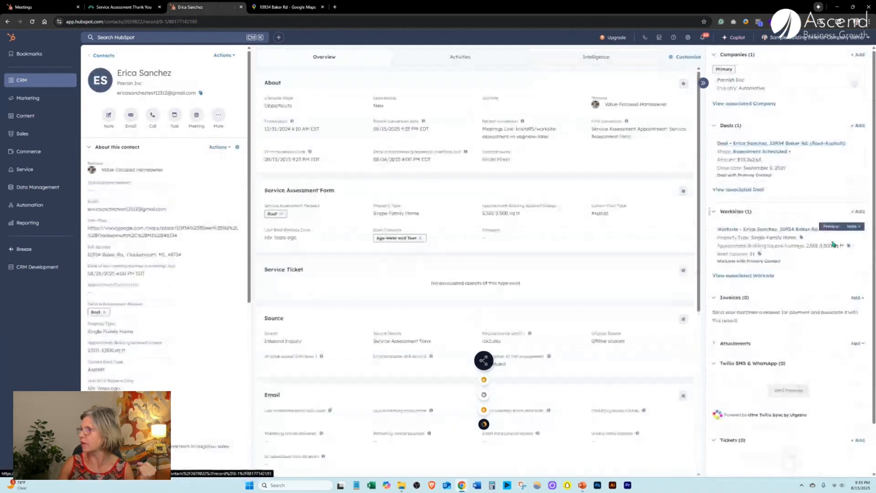
click(788, 390)
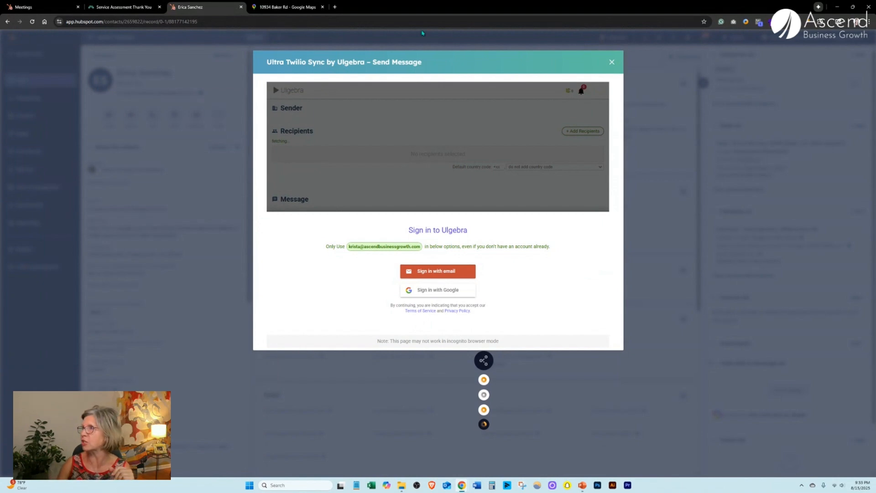
click(612, 62)
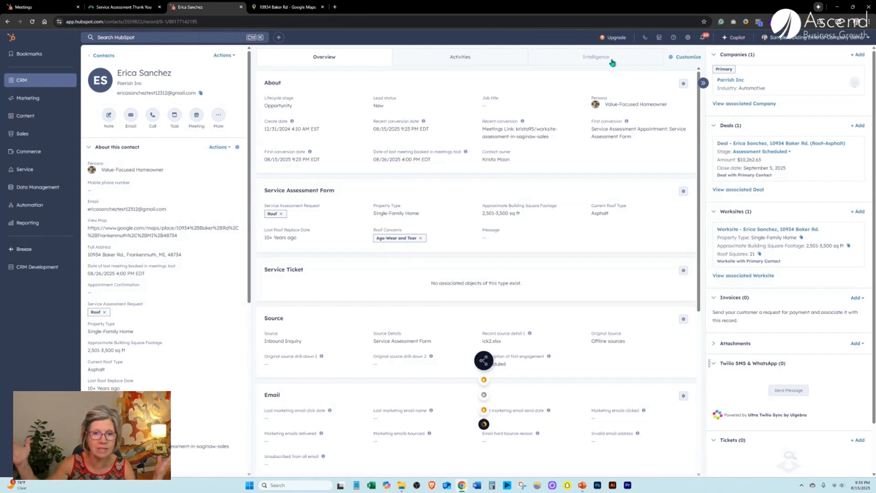
click(749, 143)
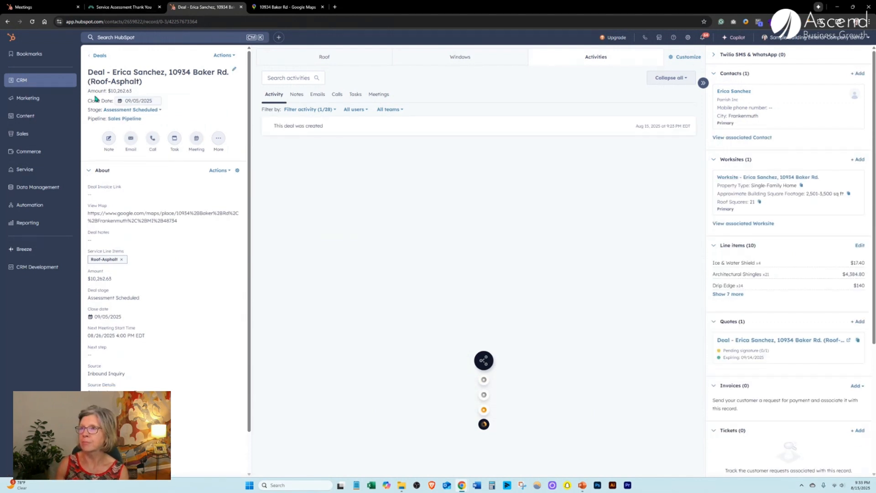
Change the deal stage from Assessment Scheduled to Estimate Sent and show the Tasks list.
click(143, 112)
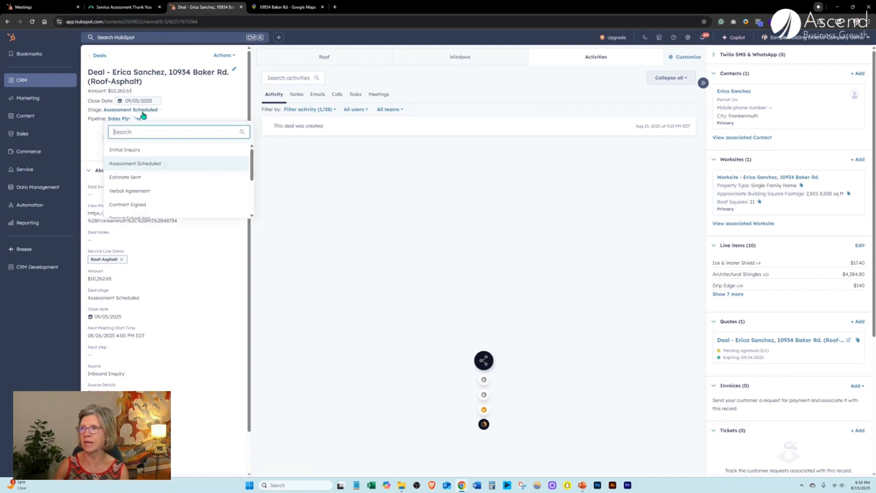
click(139, 176)
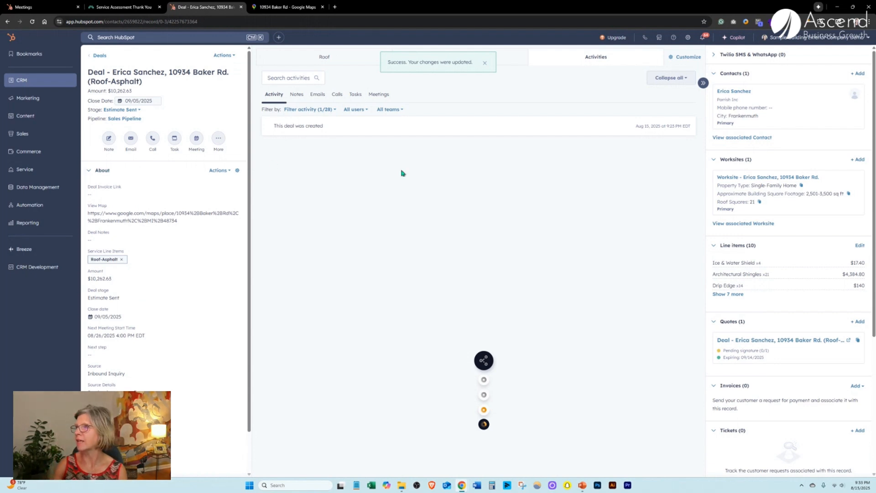
click(355, 95)
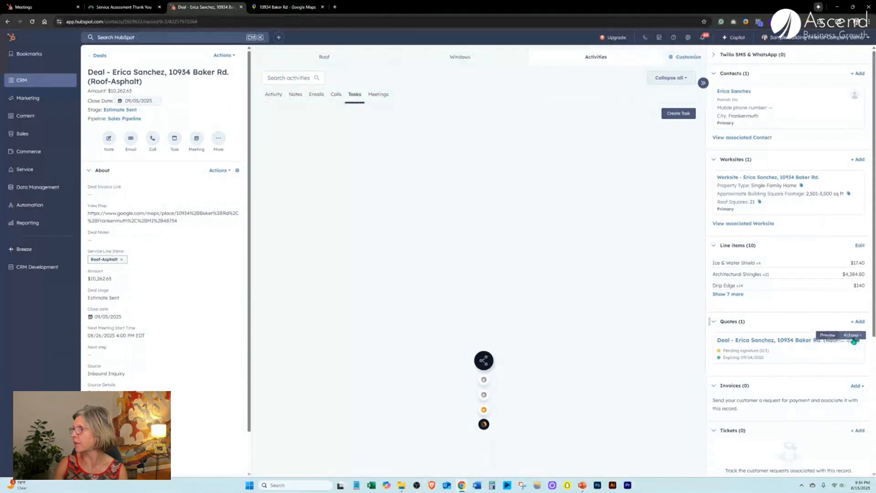
Copy the quote's shareable link from the quote card's Actions menu.
click(857, 336)
click(854, 337)
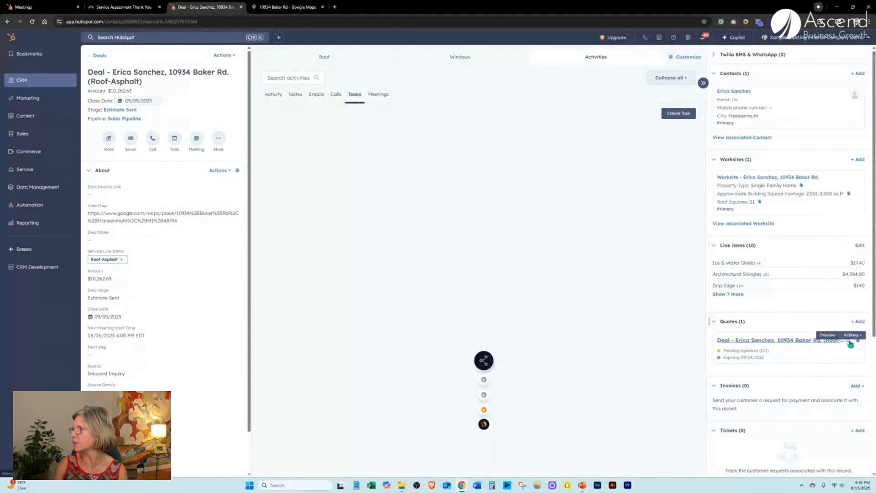
click(852, 336)
click(839, 215)
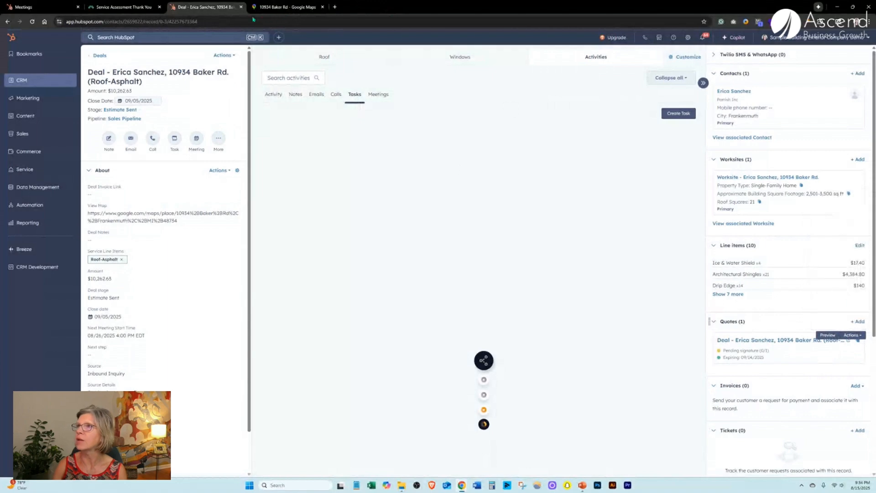
Paste the link into the Google Maps tab's address bar and scroll through the published quote.
click(287, 7)
click(288, 22)
right_click(288, 22)
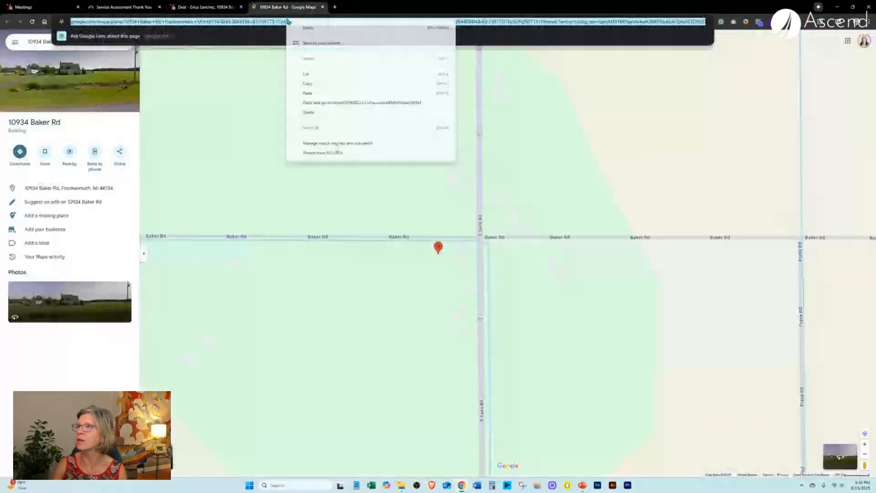
click(307, 93)
key(Return)
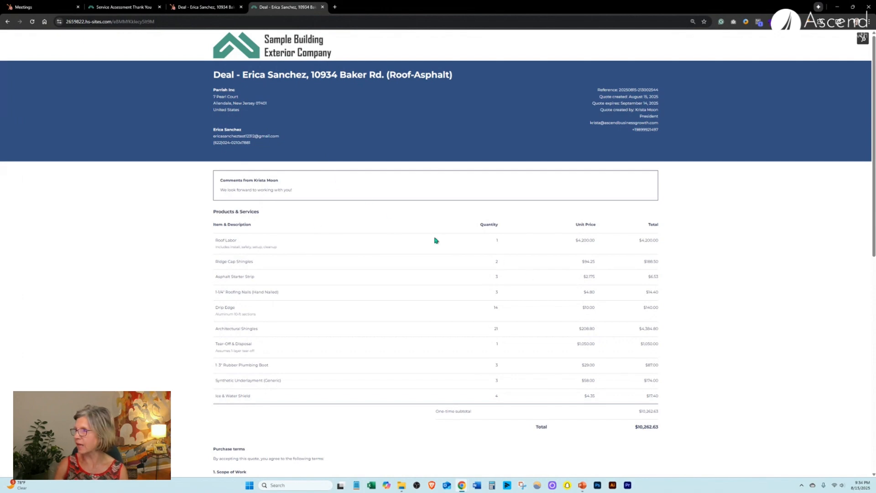
scroll(503, 336, down, 4)
scroll(344, 285, down, 5)
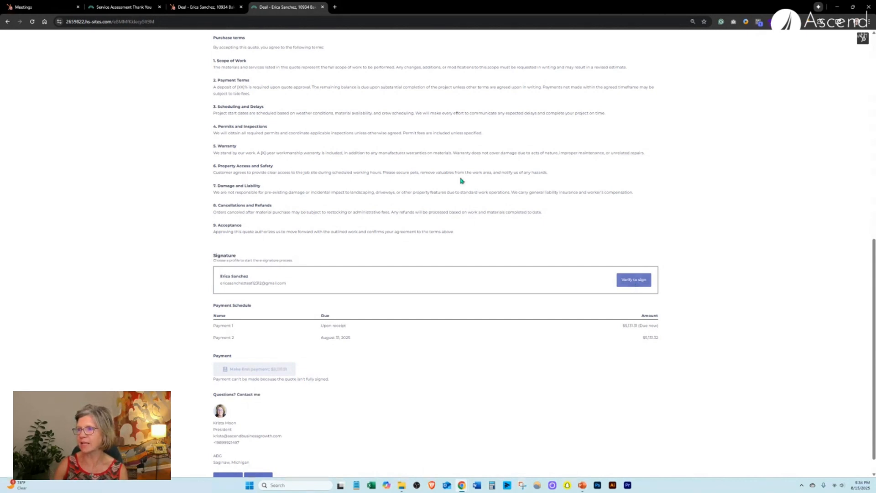
scroll(461, 180, down, 1)
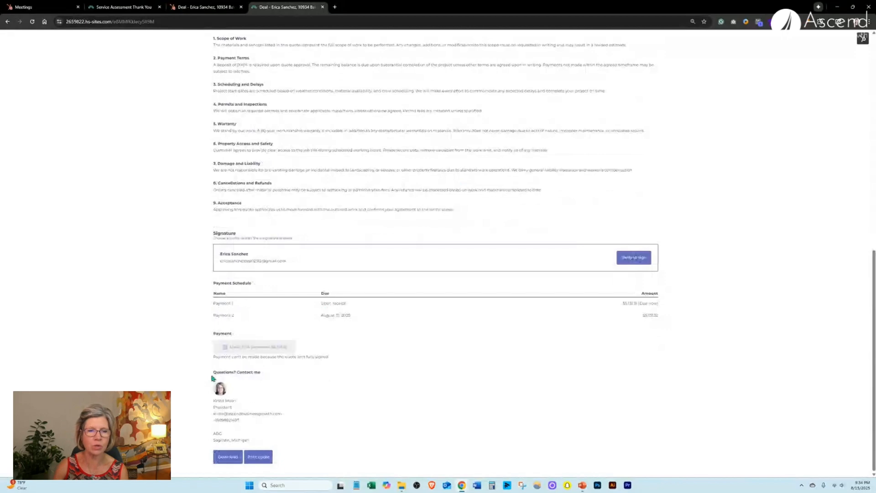